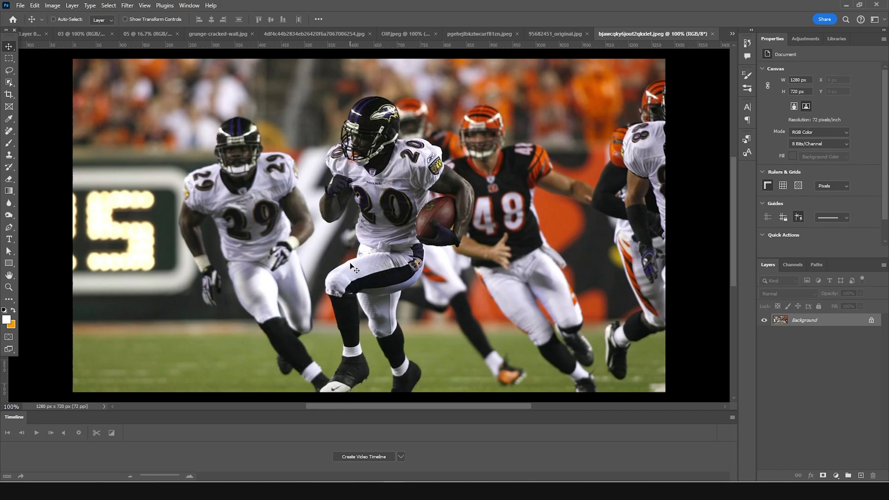
Create a 4 × 5 inch, 300 ppi document with a white background and copy the front-facing player cutout into it
{"action": "key", "text": "ctrl+n"}
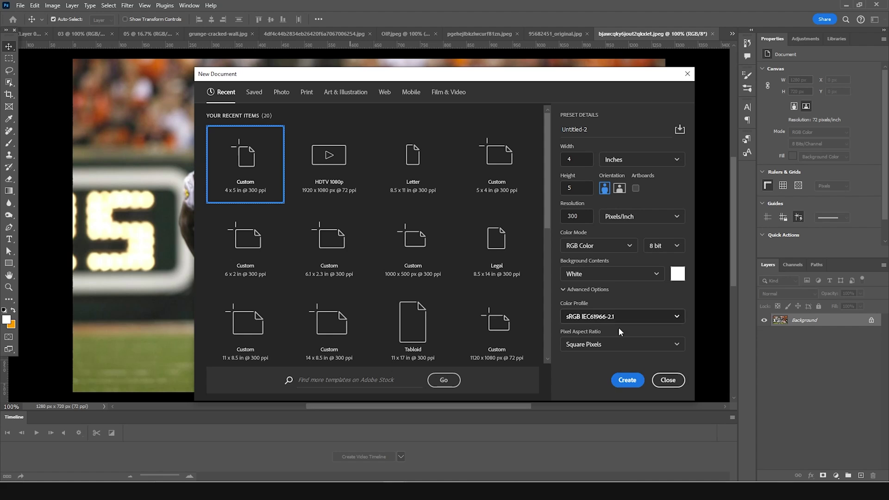
{"action": "left_click", "coordinate": [627, 380]}
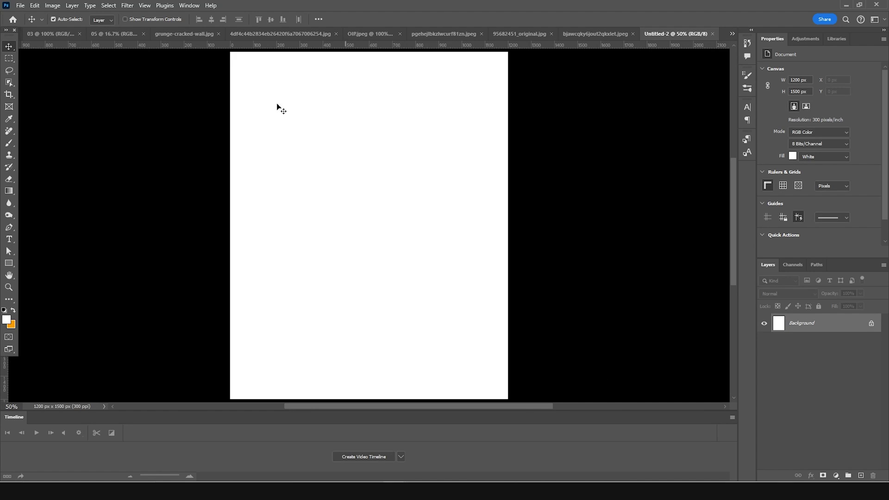
{"action": "left_click", "coordinate": [44, 37]}
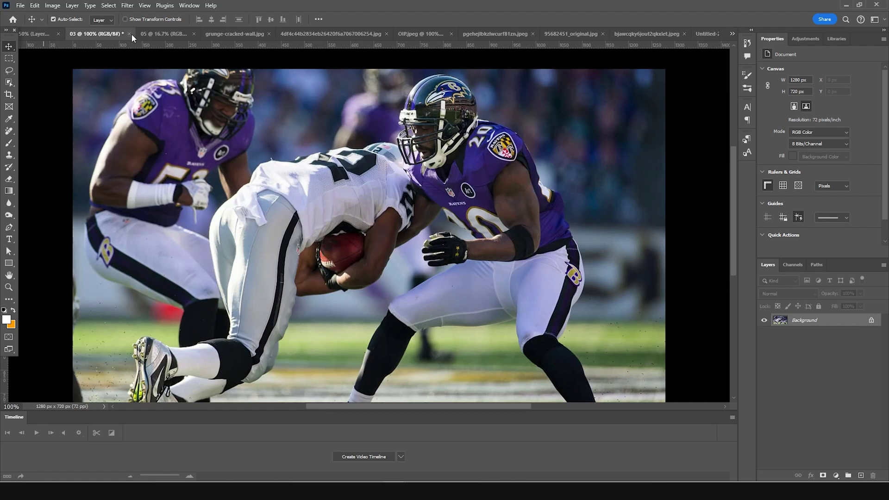
{"action": "left_click", "coordinate": [147, 34]}
{"action": "left_click", "coordinate": [40, 37]}
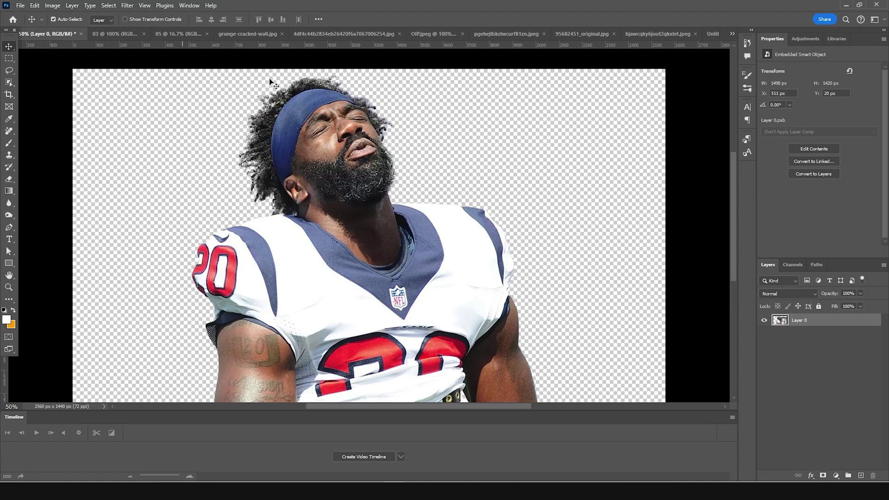
{"action": "left_click", "coordinate": [359, 34]}
{"action": "left_click_drag", "start_coordinate": [394, 176], "coordinate": [386, 224]}
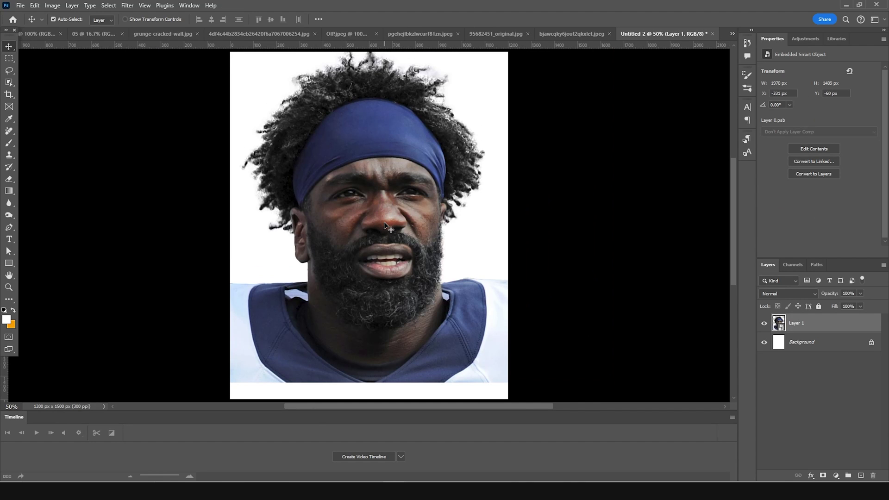
Scale the player cutout to about 43.68% and position it slightly lower on the page, near the horizontal center
{"action": "key", "text": "ctrl+minus"}
{"action": "key", "text": "ctrl+t"}
{"action": "left_click_drag", "start_coordinate": [529, 99], "coordinate": [510, 115]}
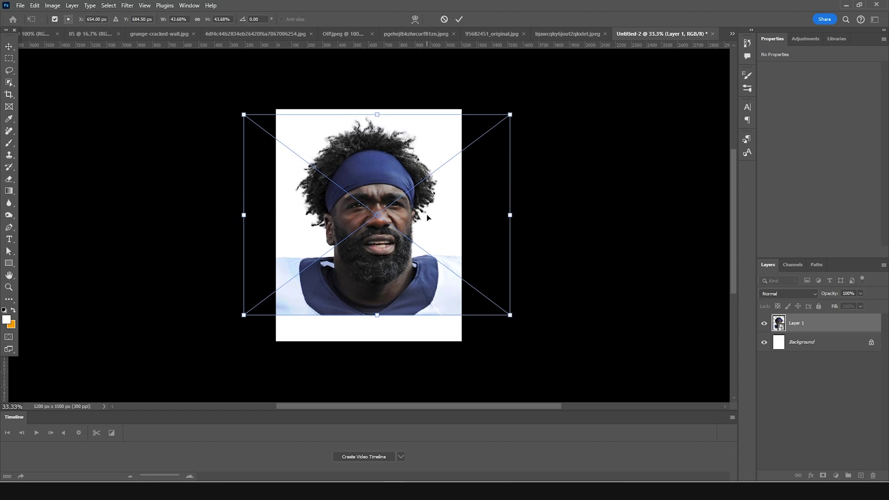
{"action": "left_click_drag", "start_coordinate": [428, 218], "coordinate": [427, 231]}
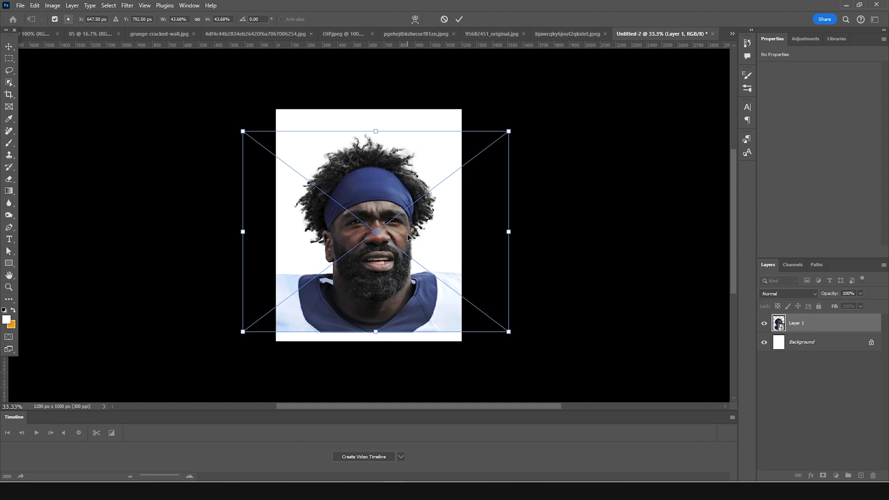
{"action": "key", "text": "Return"}
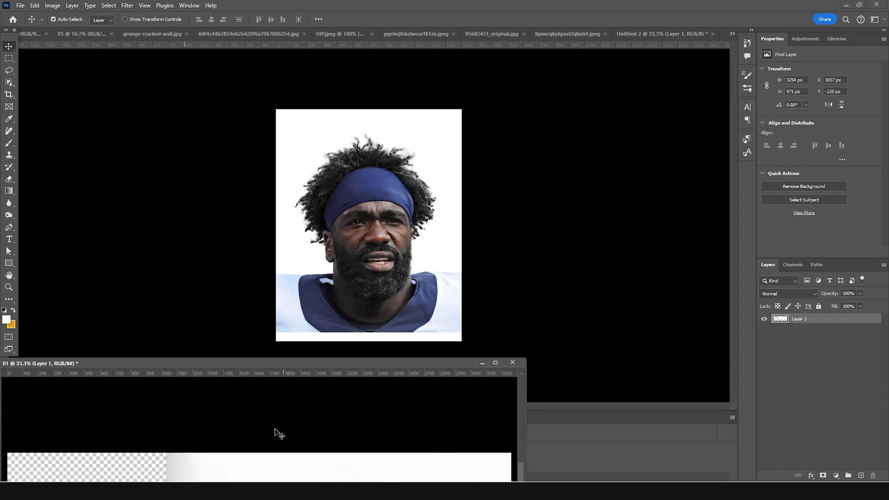
Copy the torn white paper from document 01 into the poster and place it over the upper part of the player's head
{"action": "left_click_drag", "start_coordinate": [215, 467], "coordinate": [367, 211]}
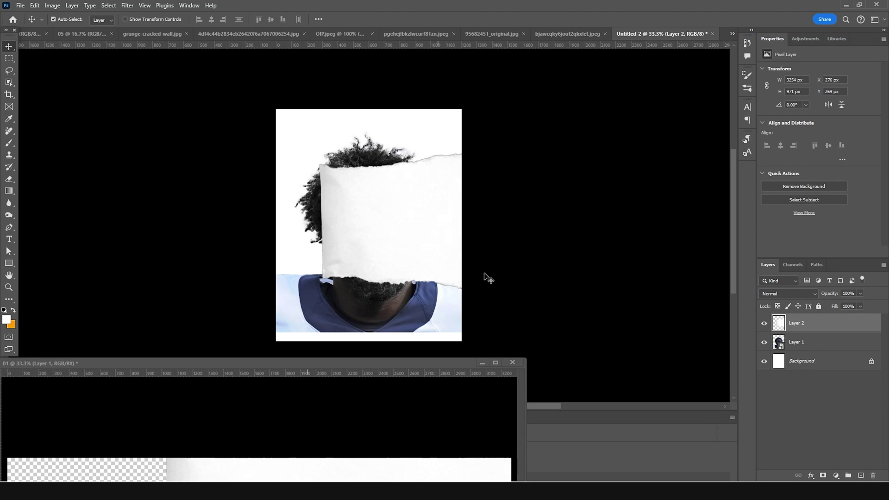
{"action": "left_click", "coordinate": [484, 363]}
{"action": "left_click_drag", "start_coordinate": [369, 197], "coordinate": [336, 183]}
{"action": "left_click_drag", "start_coordinate": [336, 183], "coordinate": [281, 134]}
Enlarge the torn paper to about 3644 × 1313 px, tilting and shifting it so its ragged edge crosses the player's nose
{"action": "key", "text": "ctrl+t"}
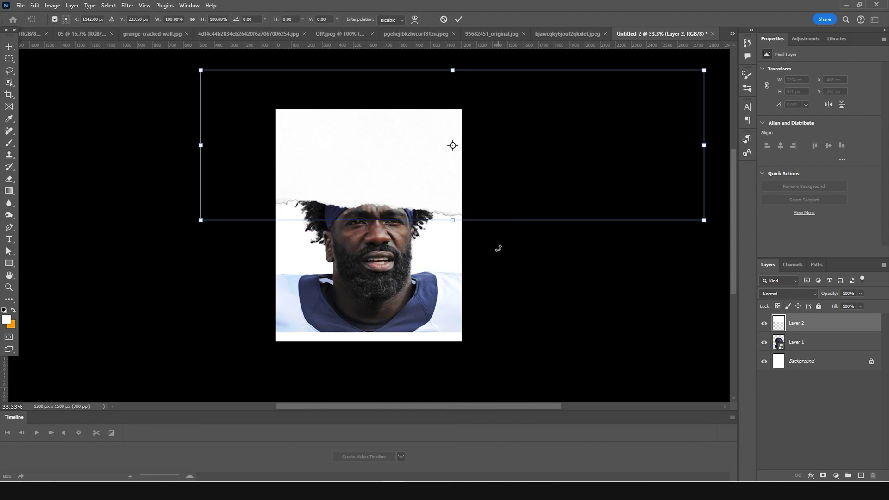
{"action": "mouse_move", "coordinate": [539, 198]}
{"action": "left_mouse_down"}
{"action": "mouse_move", "coordinate": [522, 193]}
{"action": "mouse_move", "coordinate": [532, 206]}
{"action": "left_mouse_up"}
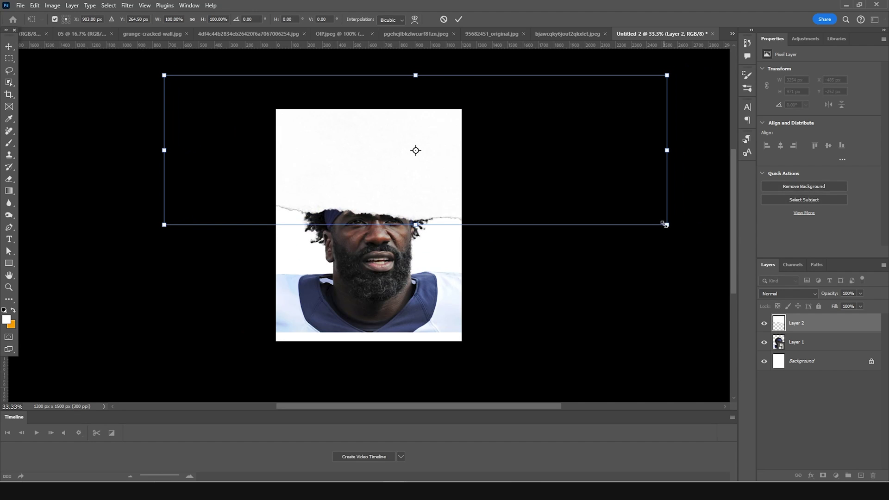
{"action": "left_click_drag", "start_coordinate": [665, 224], "coordinate": [721, 239]}
{"action": "left_click_drag", "start_coordinate": [397, 210], "coordinate": [400, 214]}
{"action": "left_click_drag", "start_coordinate": [662, 258], "coordinate": [677, 250]}
{"action": "key", "text": "Return"}
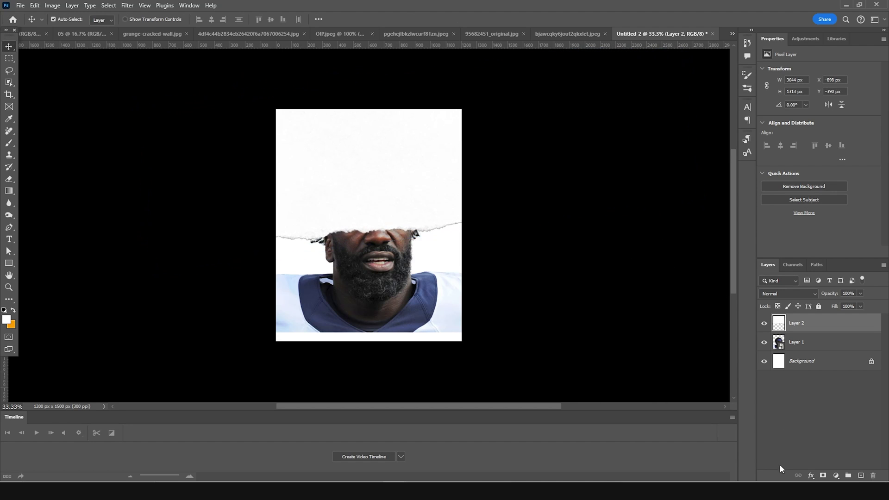
Apply a dark gray Color Overlay at 100% opacity with Normal blending to the torn paper layer
{"action": "left_click", "coordinate": [811, 476]}
{"action": "left_click", "coordinate": [823, 440]}
{"action": "left_click", "coordinate": [746, 112]}
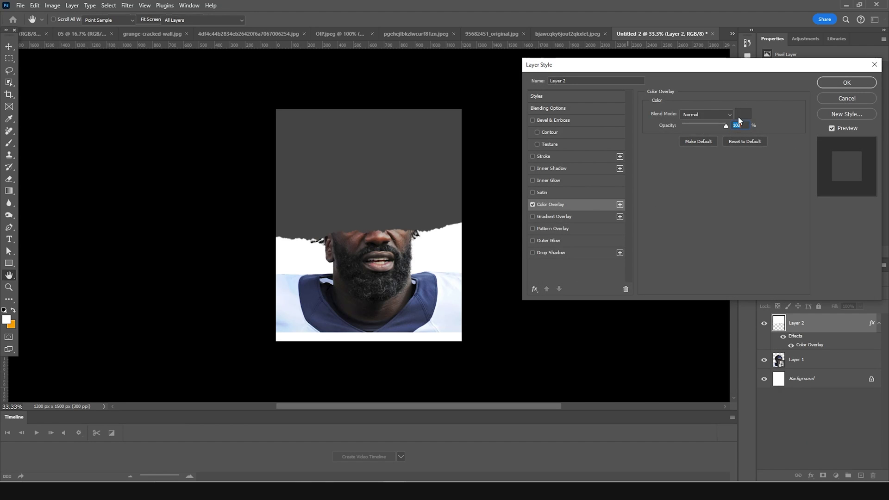
{"action": "left_click", "coordinate": [537, 318]}
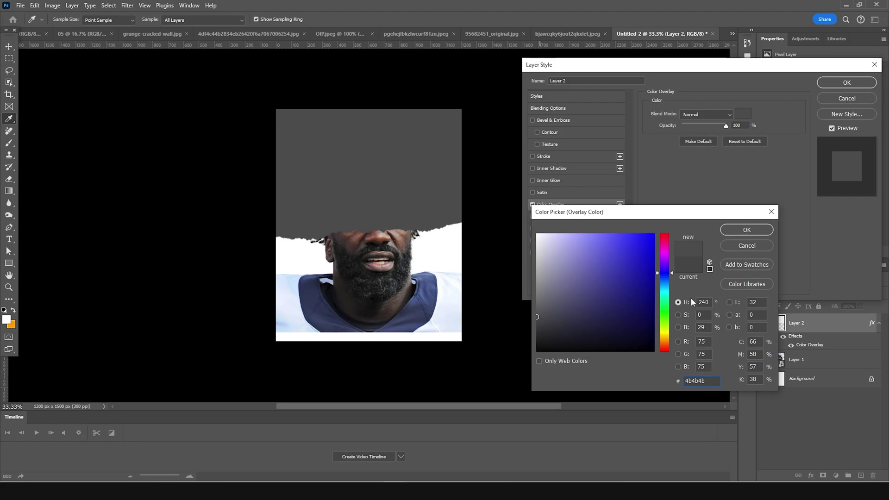
{"action": "left_click", "coordinate": [541, 321]}
{"action": "left_click", "coordinate": [740, 231]}
{"action": "left_click", "coordinate": [848, 82]}
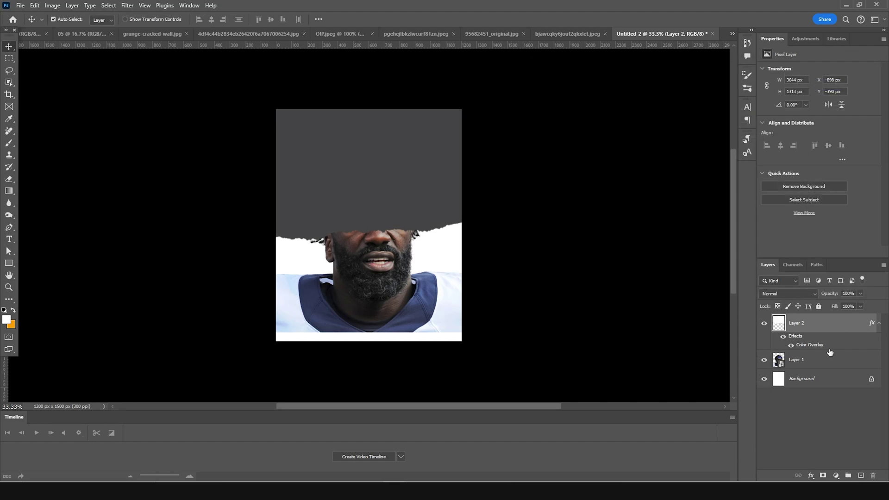
Rasterize the torn paper's layer style and toggle the layer's visibility to check it
{"action": "right_click", "coordinate": [830, 324]}
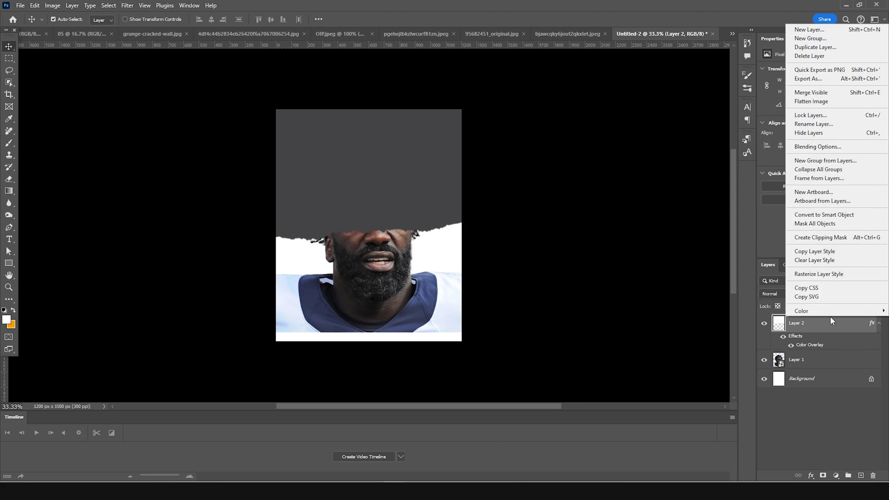
{"action": "left_click", "coordinate": [831, 277]}
{"action": "left_click", "coordinate": [764, 324]}
{"action": "left_click", "coordinate": [765, 326]}
Move the torn paper layer beneath the player layer and clip the player to the paper shape
{"action": "left_click_drag", "start_coordinate": [801, 329], "coordinate": [801, 353]}
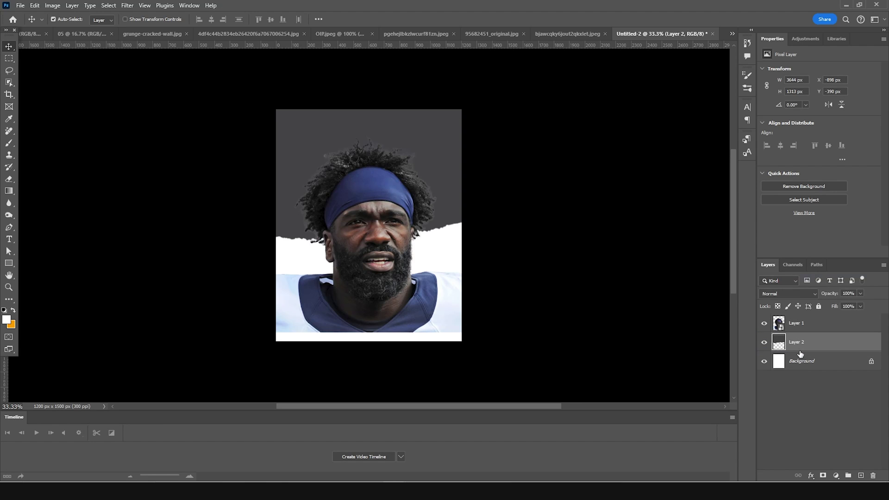
{"action": "left_click", "coordinate": [801, 323]}
{"action": "right_click", "coordinate": [801, 323]}
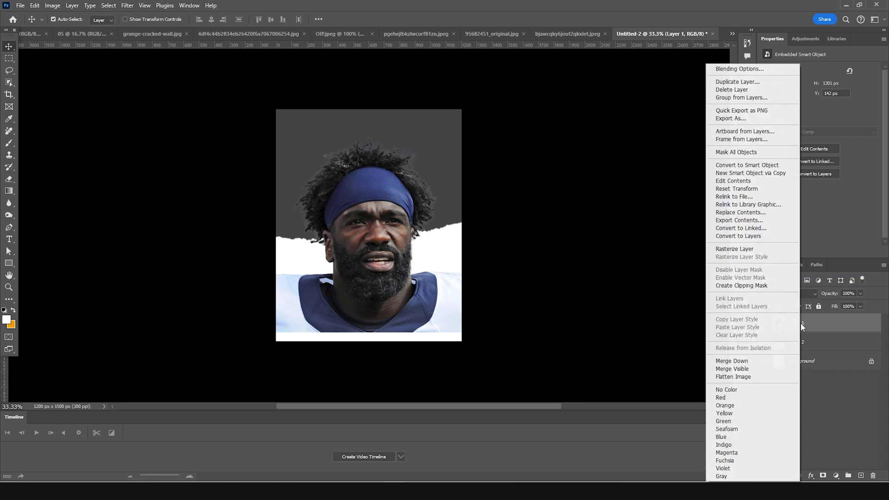
{"action": "left_click", "coordinate": [746, 286]}
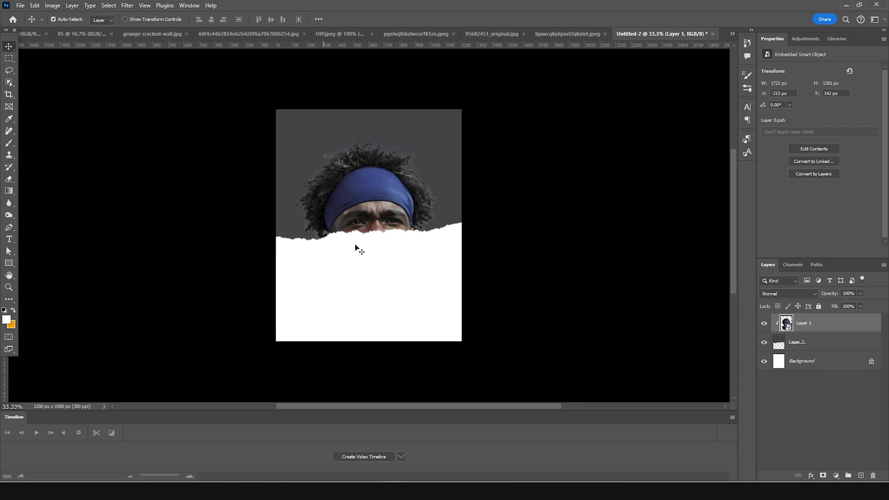
Duplicate the clipped player layer together with its torn paper base layer
{"action": "left_click", "coordinate": [782, 345]}
{"action": "left_click", "coordinate": [790, 325], "text": "shift"}
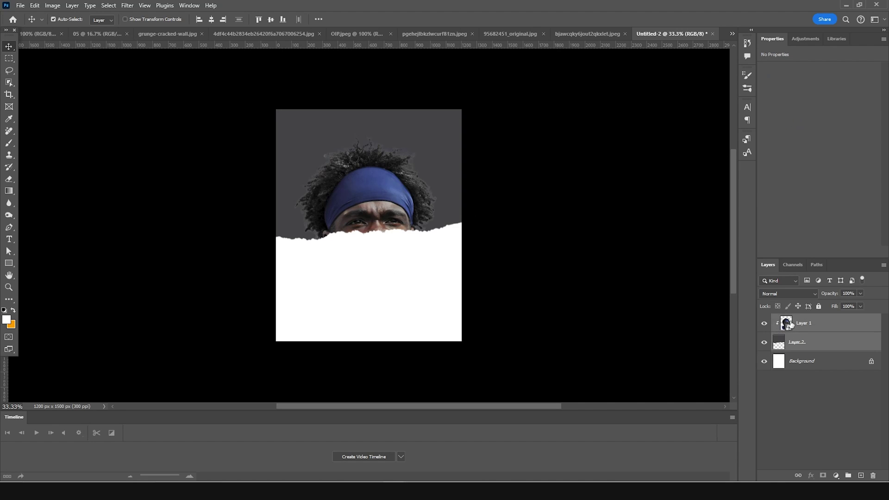
{"action": "key", "text": "ctrl+j"}
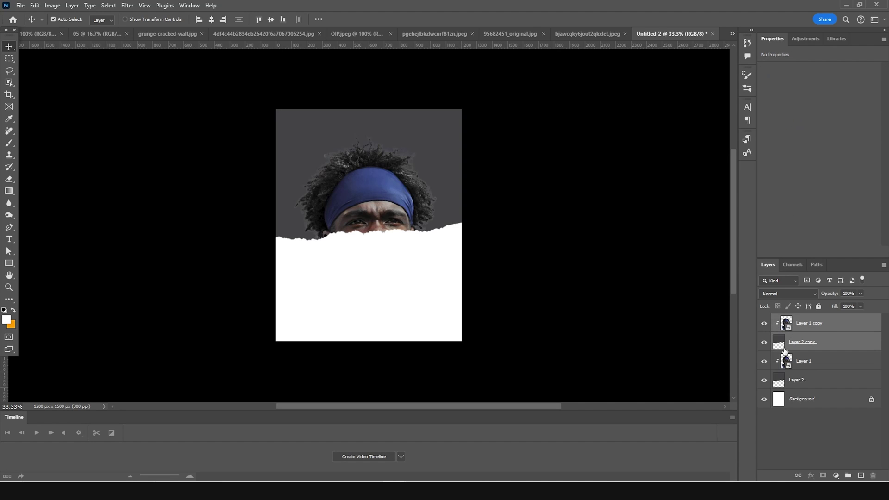
Rotate the duplicated torn paper to about 178.85° and move it down, leaving a torn gap across the player's face
{"action": "left_click", "coordinate": [782, 343]}
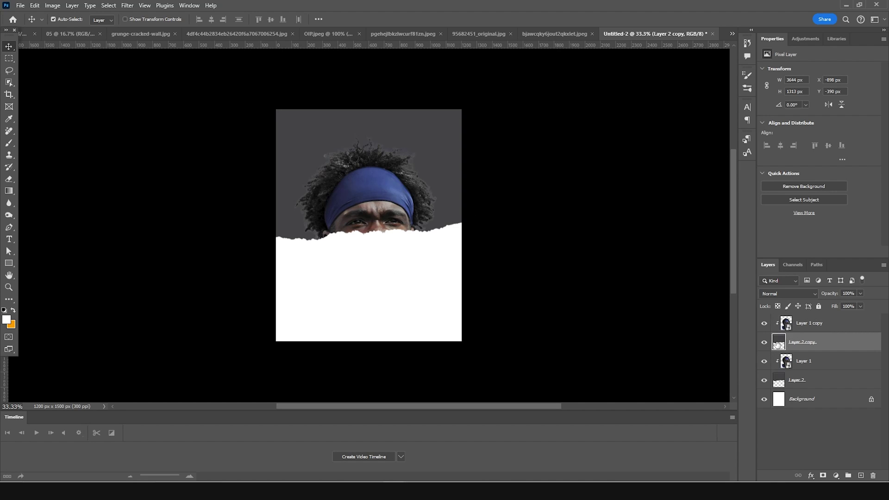
{"action": "key", "text": "ctrl+t"}
{"action": "left_click_drag", "start_coordinate": [718, 129], "coordinate": [256, 163]}
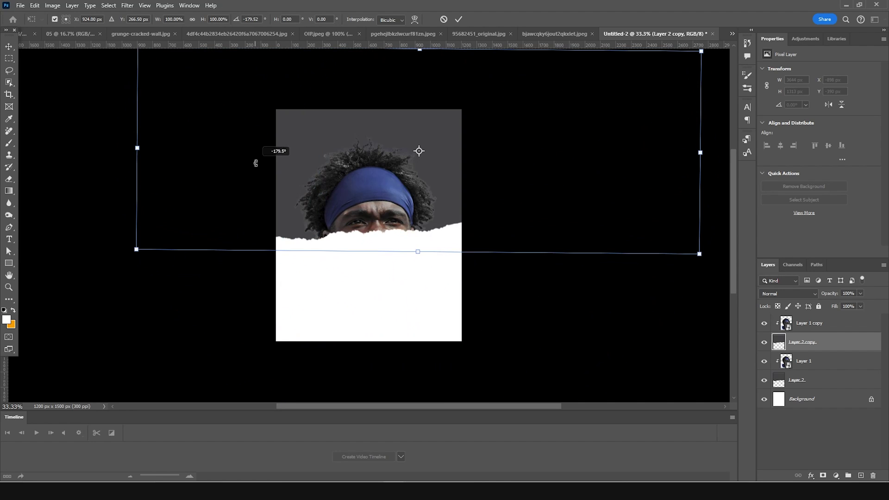
{"action": "left_click_drag", "start_coordinate": [415, 174], "coordinate": [414, 346]}
{"action": "left_click_drag", "start_coordinate": [703, 178], "coordinate": [700, 148]}
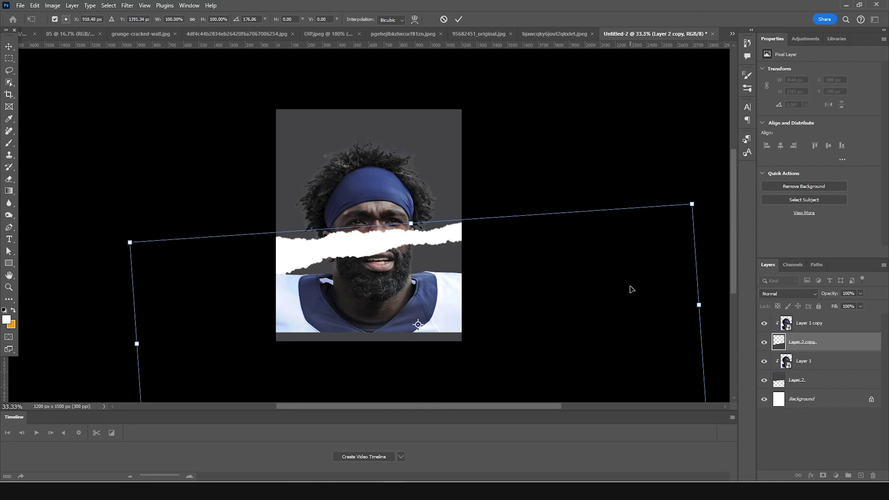
{"action": "left_click_drag", "start_coordinate": [635, 292], "coordinate": [635, 291]}
{"action": "left_click_drag", "start_coordinate": [704, 175], "coordinate": [710, 184]}
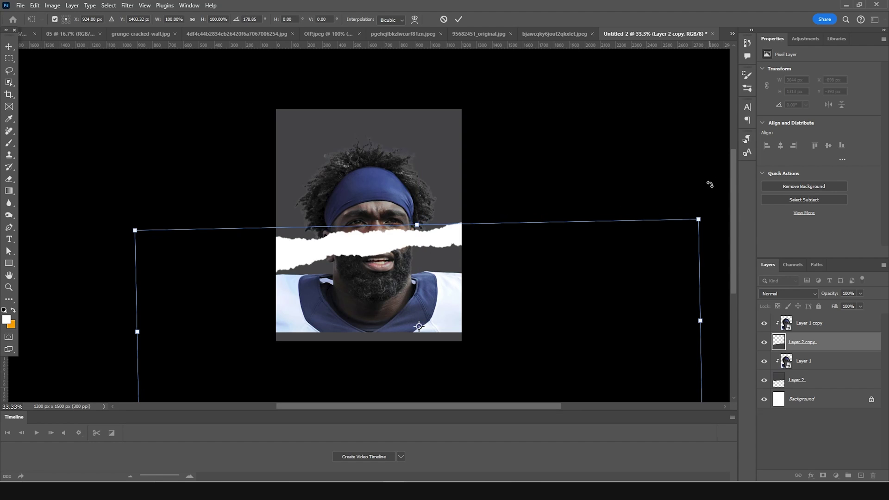
{"action": "key", "text": "Return"}
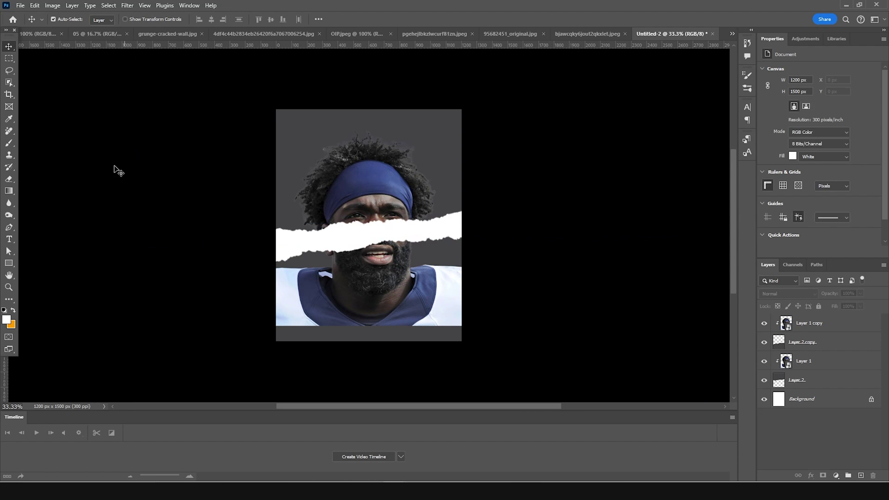
Copy the football tackle photo from document 03 into the poster and place its layer directly above the Background
{"action": "left_click", "coordinate": [26, 34]}
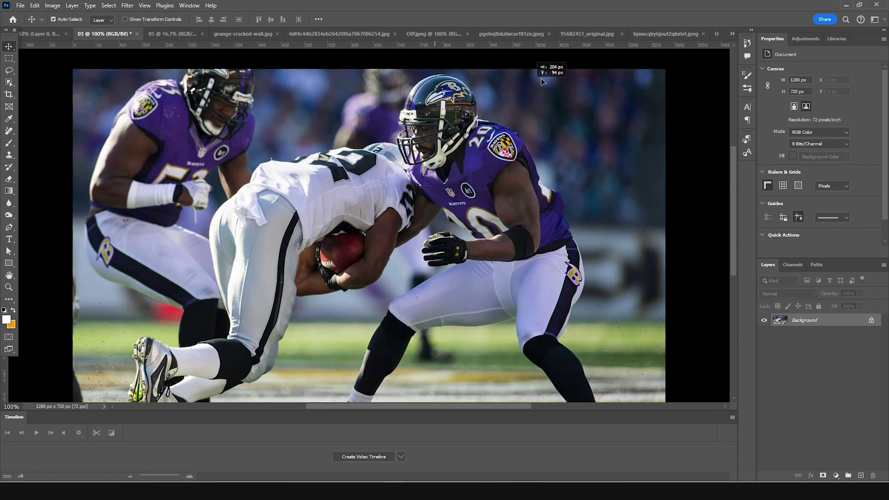
{"action": "scroll", "coordinate": [588, 62], "scroll_direction": "up", "scroll_amount": 10}
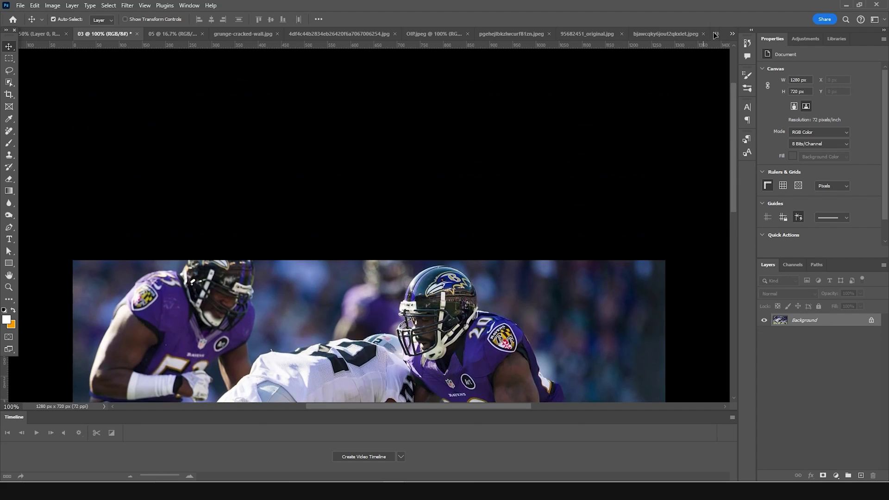
{"action": "left_click_drag", "start_coordinate": [716, 35], "coordinate": [466, 237]}
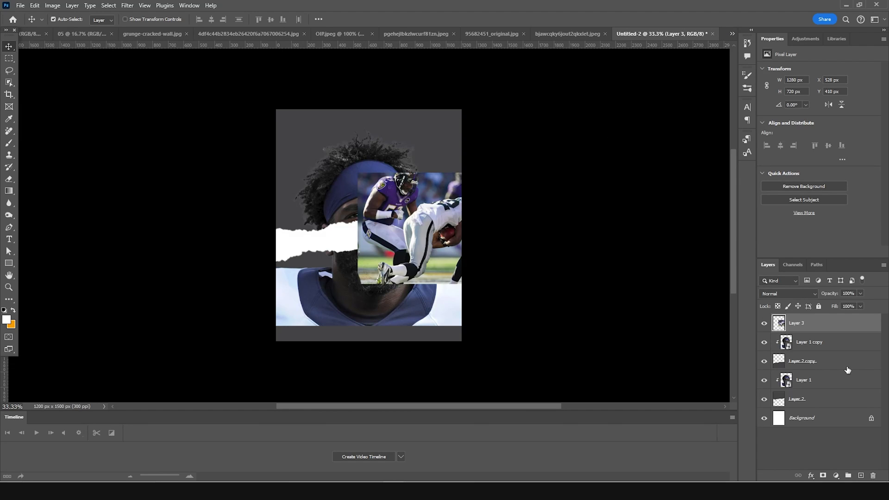
{"action": "left_click_drag", "start_coordinate": [779, 327], "coordinate": [751, 409]}
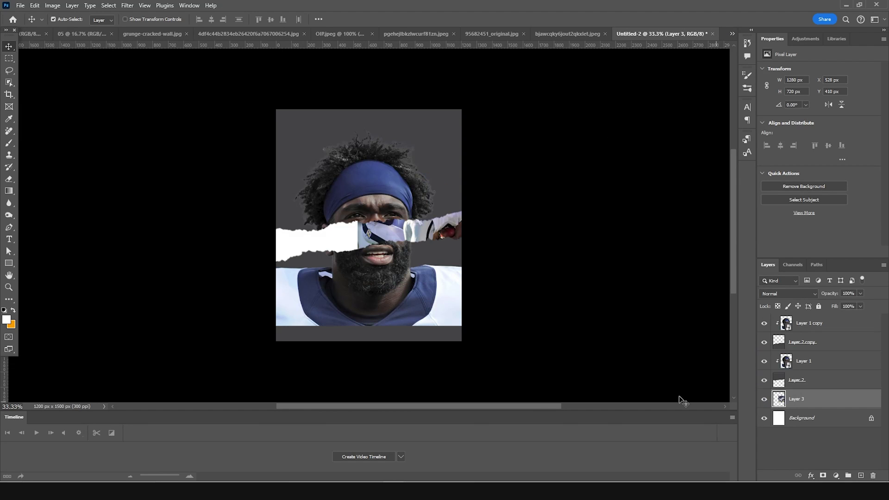
Scale the tackle photo to about 803 × 506 px, tilting it to fit the right half of the torn gap
{"action": "key", "text": "ctrl+t"}
{"action": "left_click_drag", "start_coordinate": [243, 124], "coordinate": [397, 201]}
{"action": "left_click_drag", "start_coordinate": [445, 232], "coordinate": [417, 250]}
{"action": "left_click_drag", "start_coordinate": [521, 222], "coordinate": [520, 207]}
{"action": "left_click_drag", "start_coordinate": [461, 229], "coordinate": [472, 223]}
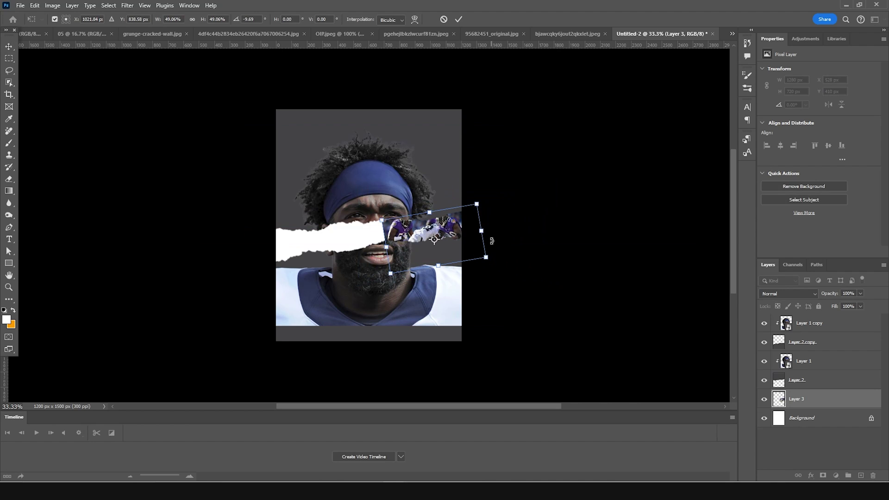
{"action": "left_click_drag", "start_coordinate": [487, 261], "coordinate": [506, 185]}
{"action": "left_click_drag", "start_coordinate": [454, 239], "coordinate": [458, 237]}
{"action": "key", "text": "Return"}
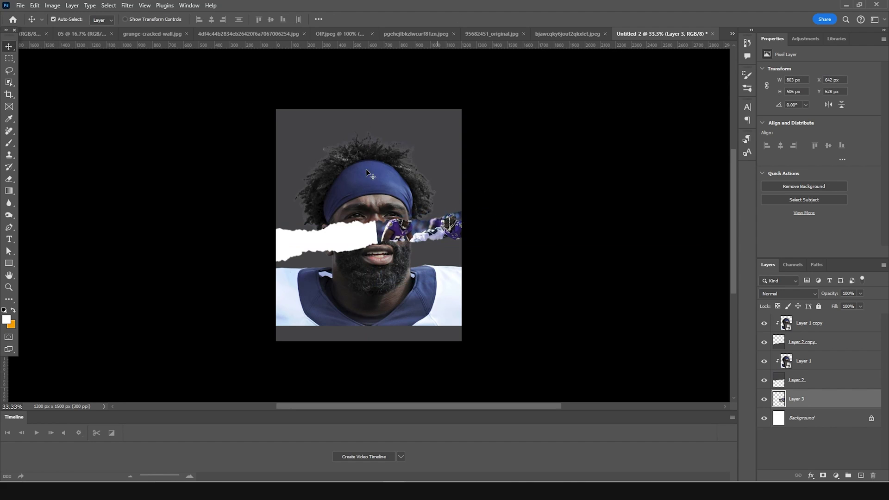
Copy the running ball-carrier photo from 95682451_original.jpg into the poster, placing it directly above the tackle photo's layer
{"action": "left_click", "coordinate": [66, 35]}
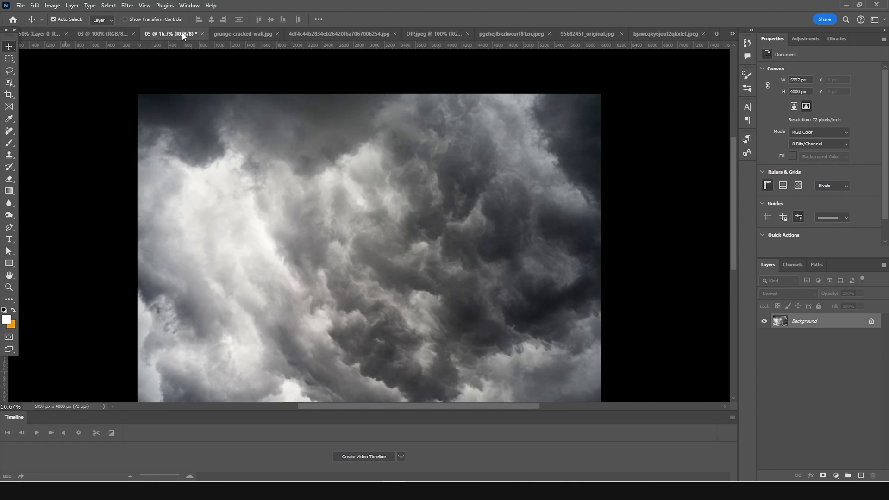
{"action": "left_click", "coordinate": [237, 35]}
{"action": "left_click", "coordinate": [370, 34]}
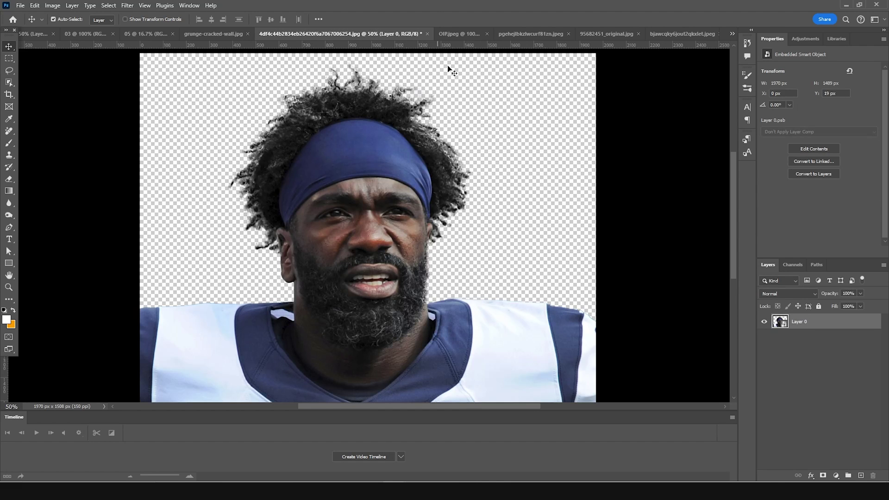
{"action": "left_click", "coordinate": [457, 35]}
{"action": "left_click", "coordinate": [529, 33]}
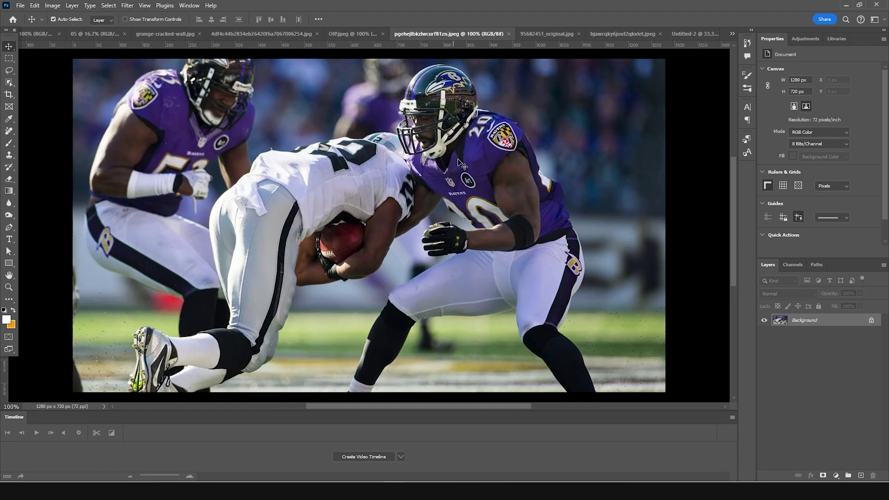
{"action": "left_click", "coordinate": [563, 36]}
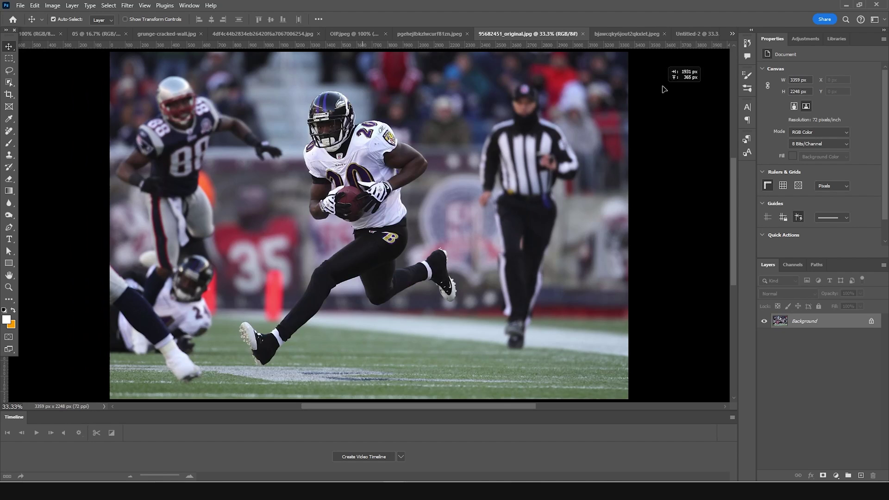
{"action": "left_click", "coordinate": [627, 34]}
{"action": "left_click", "coordinate": [697, 34]}
{"action": "left_click_drag", "start_coordinate": [353, 274], "coordinate": [355, 276]}
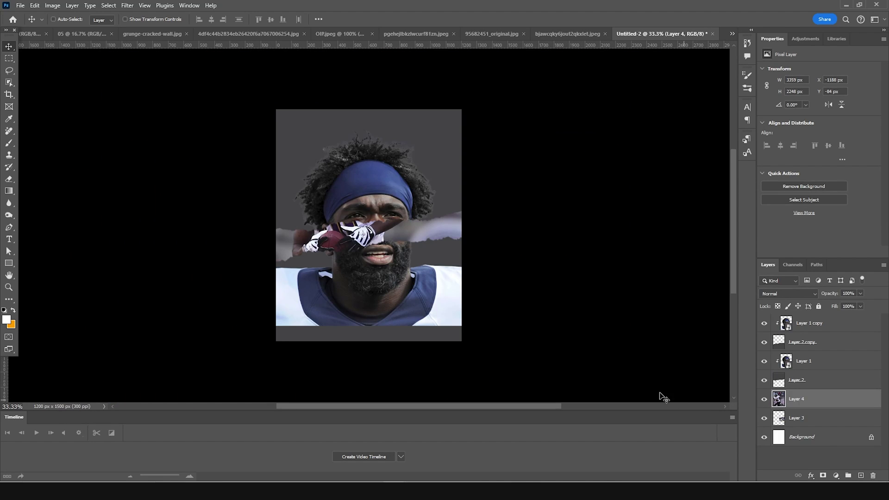
Scale the ball-carrier photo to about 1296 × 867 px and position it across the middle of the torn gap
{"action": "key", "text": "ctrl+t"}
{"action": "left_click_drag", "start_coordinate": [607, 101], "coordinate": [520, 246]}
{"action": "left_click_drag", "start_coordinate": [397, 243], "coordinate": [436, 249]}
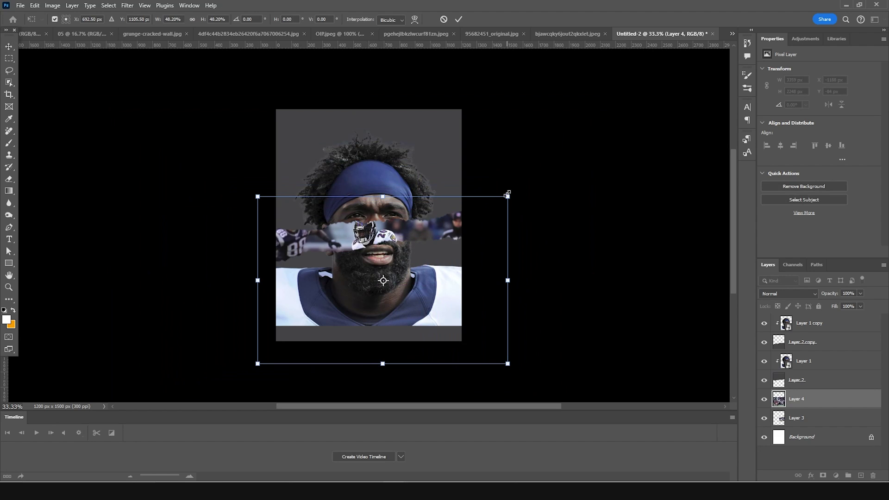
{"action": "left_click_drag", "start_coordinate": [508, 197], "coordinate": [486, 212]}
{"action": "left_click_drag", "start_coordinate": [469, 244], "coordinate": [485, 237]}
{"action": "key", "text": "Return"}
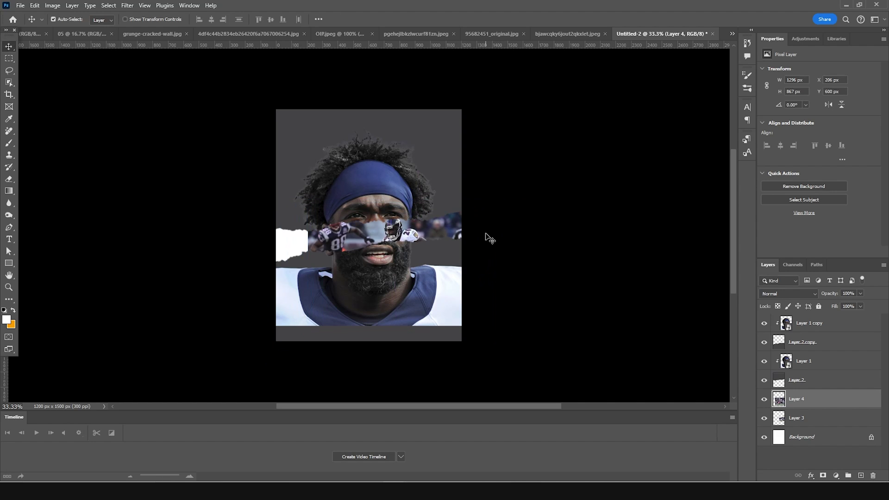
Copy the cutout of the upward-looking player into the poster and place its layer directly above Layer 1, below Layer 2 copy
{"action": "left_click", "coordinate": [27, 35]}
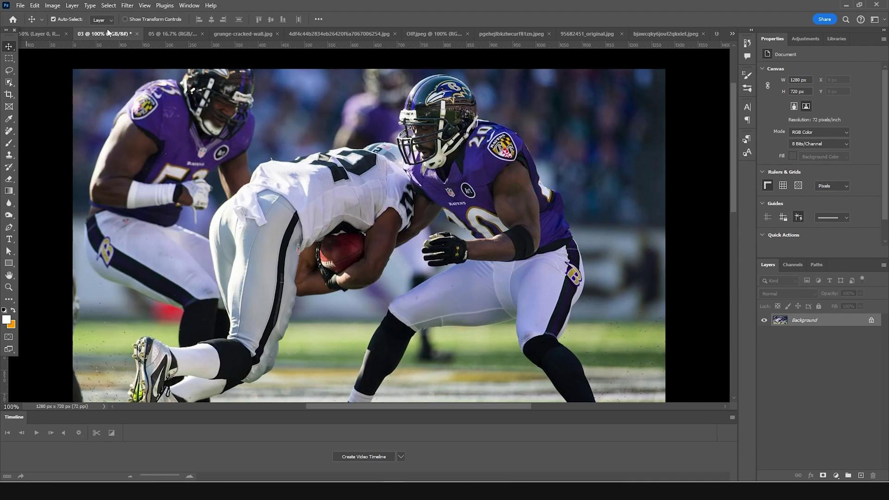
{"action": "left_click", "coordinate": [173, 34]}
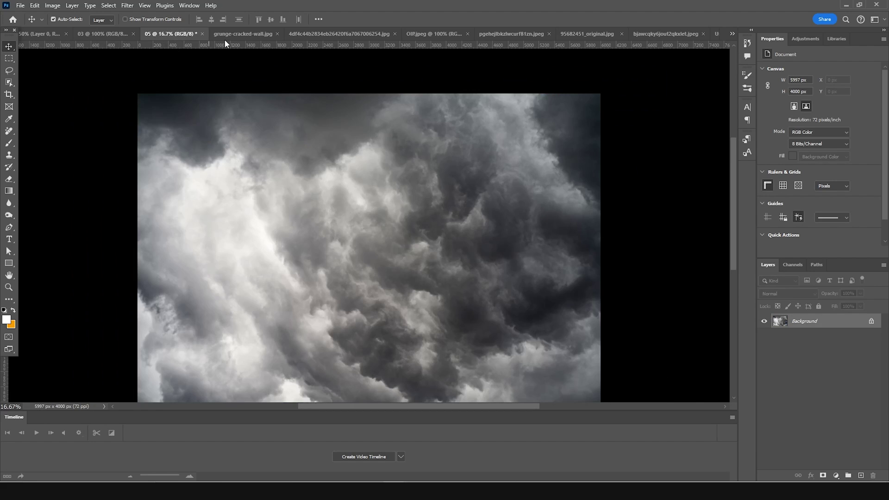
{"action": "left_click", "coordinate": [226, 35]}
{"action": "left_click", "coordinate": [330, 33]}
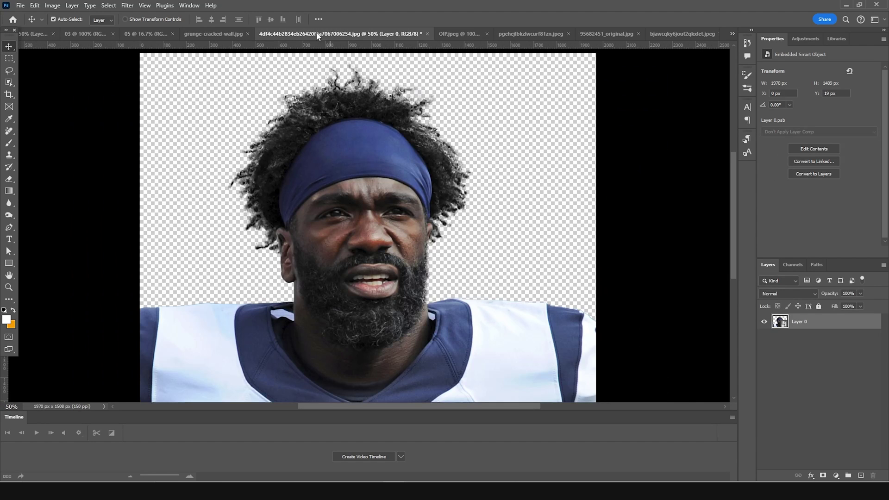
{"action": "left_click", "coordinate": [36, 35]}
{"action": "left_click_drag", "start_coordinate": [325, 123], "coordinate": [732, 37]}
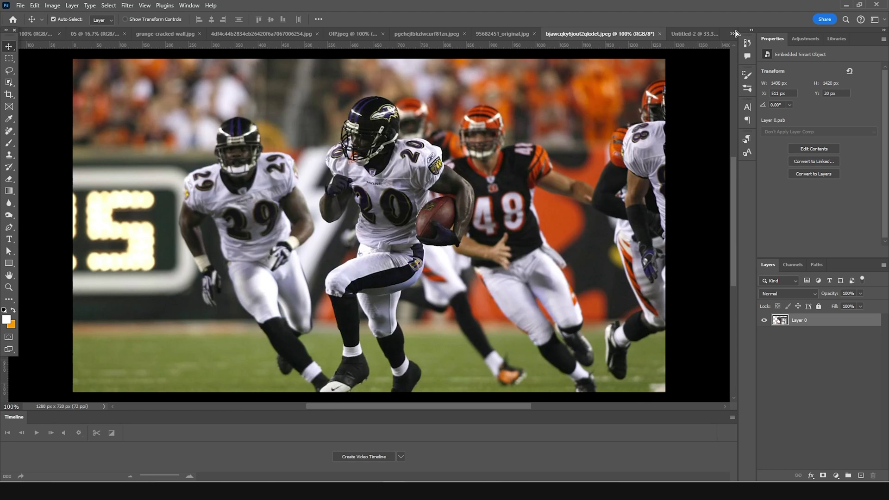
{"action": "left_click_drag", "start_coordinate": [696, 27], "coordinate": [698, 34]}
{"action": "left_click_drag", "start_coordinate": [304, 212], "coordinate": [299, 231]}
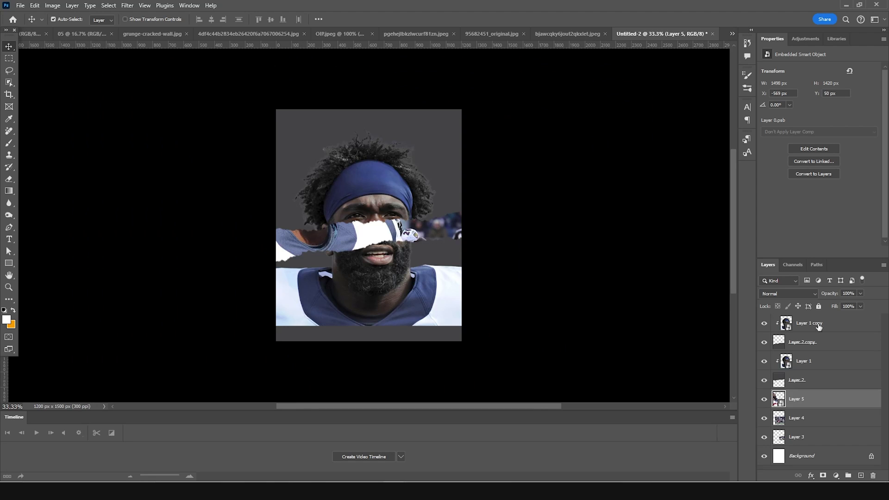
{"action": "left_click_drag", "start_coordinate": [781, 404], "coordinate": [806, 356]}
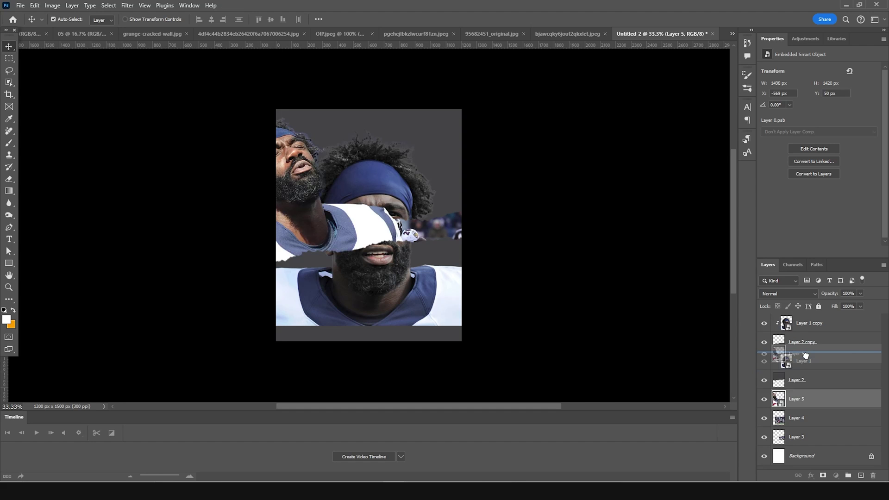
{"action": "left_click_drag", "start_coordinate": [806, 355], "coordinate": [806, 356]}
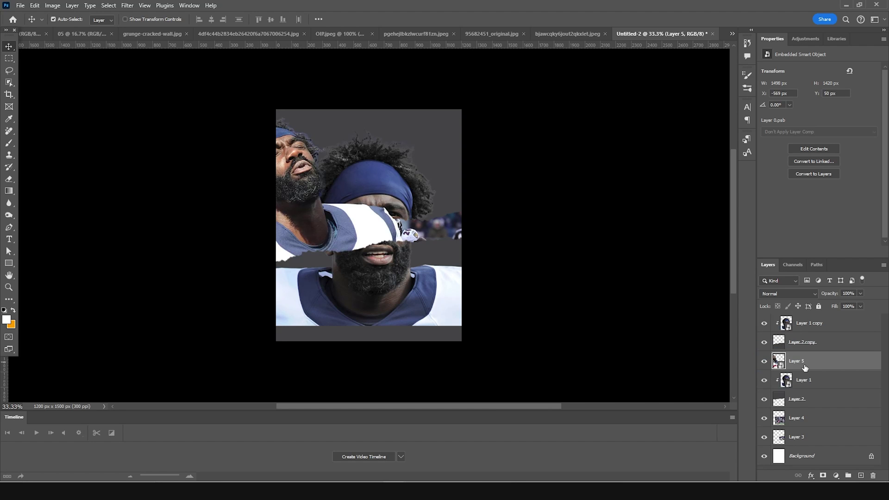
Scale the upward-looking player cutout to about 7.62%, rotate it about 2.54°, and fit it into the left part of the torn gap
{"action": "key", "text": "ctrl+t"}
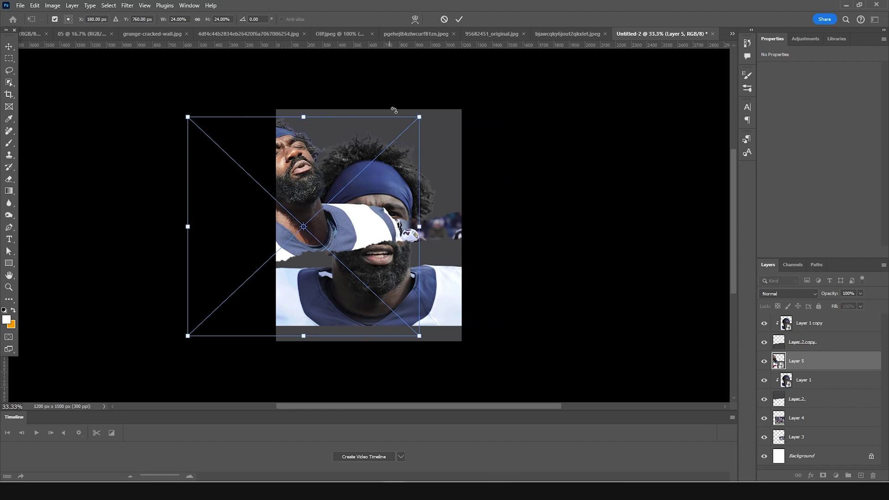
{"action": "left_click_drag", "start_coordinate": [420, 119], "coordinate": [345, 204]}
{"action": "left_click_drag", "start_coordinate": [294, 234], "coordinate": [319, 252]}
{"action": "left_click_drag", "start_coordinate": [391, 194], "coordinate": [390, 194]}
{"action": "mouse_move", "coordinate": [339, 239]}
{"action": "left_mouse_down"}
{"action": "mouse_move", "coordinate": [367, 211]}
{"action": "mouse_move", "coordinate": [346, 244]}
{"action": "left_mouse_up"}
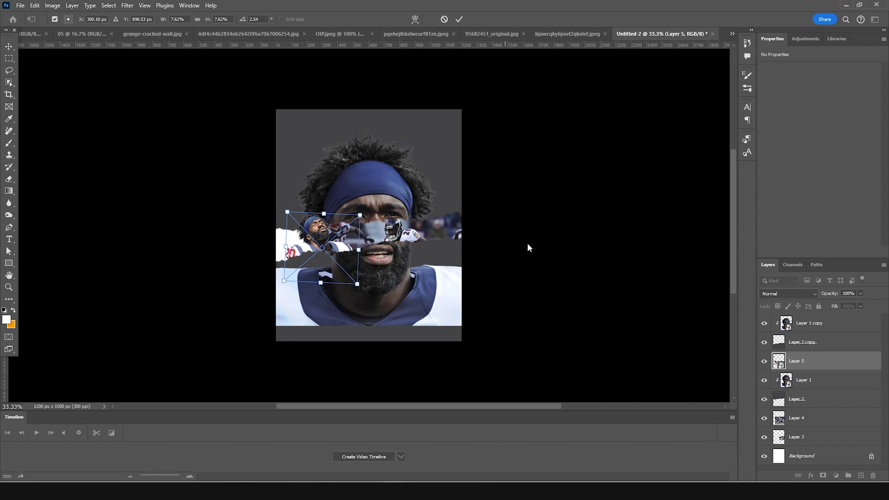
{"action": "key", "text": "Return"}
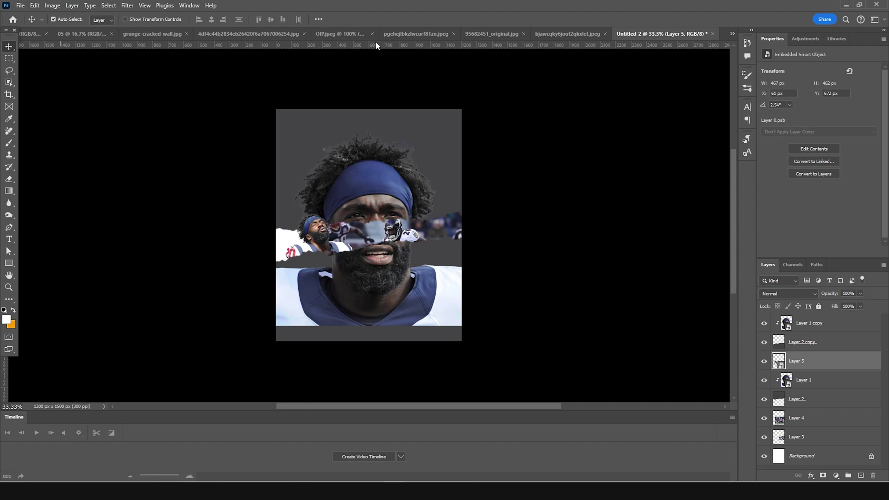
Copy the football photo from bjawcqky6jout2qkxlet.jpeg into the poster and place its layer directly above the Background
{"action": "left_click", "coordinate": [436, 33]}
{"action": "left_click", "coordinate": [539, 35]}
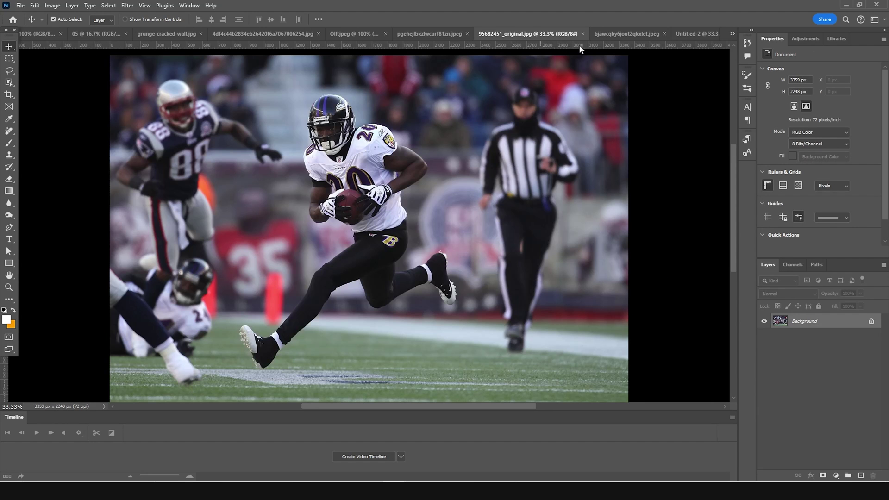
{"action": "left_click", "coordinate": [622, 36]}
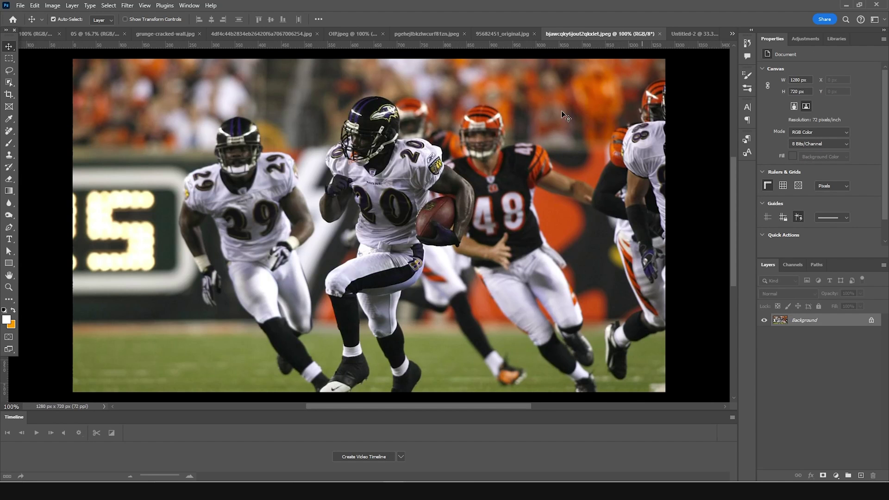
{"action": "scroll", "coordinate": [667, 53], "scroll_direction": "up", "scroll_amount": 3}
{"action": "left_click_drag", "start_coordinate": [689, 37], "coordinate": [300, 254]}
{"action": "left_click_drag", "start_coordinate": [779, 361], "coordinate": [797, 442]}
Scale the new football photo to about 45.39%, rotate it about 3.06°, and position it at the left end of the torn gap
{"action": "key", "text": "ctrl+t"}
{"action": "left_click_drag", "start_coordinate": [391, 191], "coordinate": [338, 223]}
{"action": "mouse_move", "coordinate": [318, 258]}
{"action": "left_mouse_down"}
{"action": "mouse_move", "coordinate": [329, 262]}
{"action": "mouse_move", "coordinate": [310, 259]}
{"action": "left_mouse_up"}
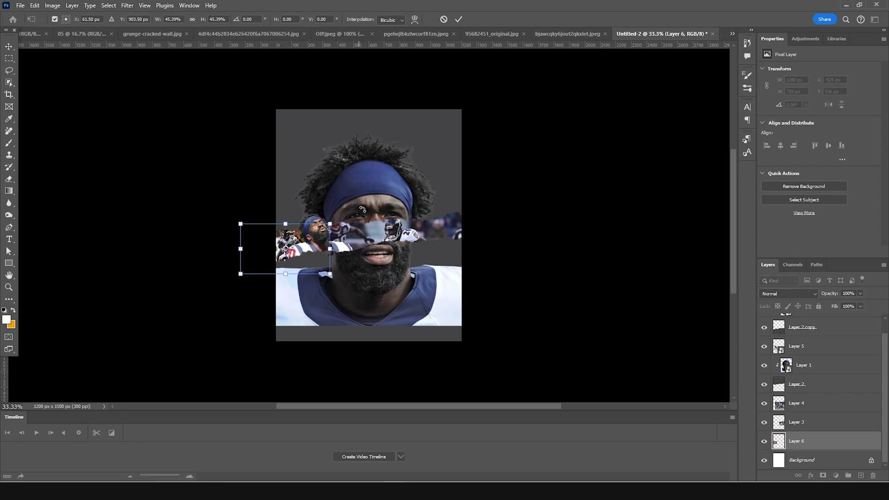
{"action": "left_click_drag", "start_coordinate": [348, 230], "coordinate": [318, 255]}
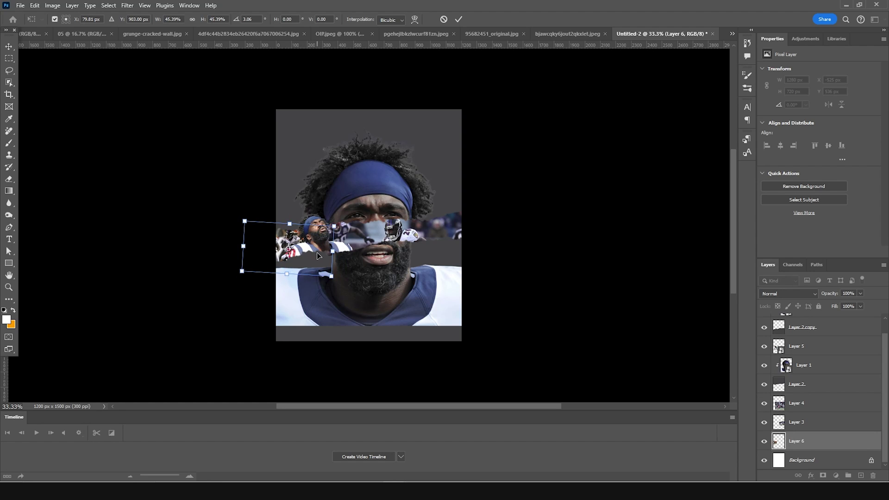
{"action": "key", "text": "Return"}
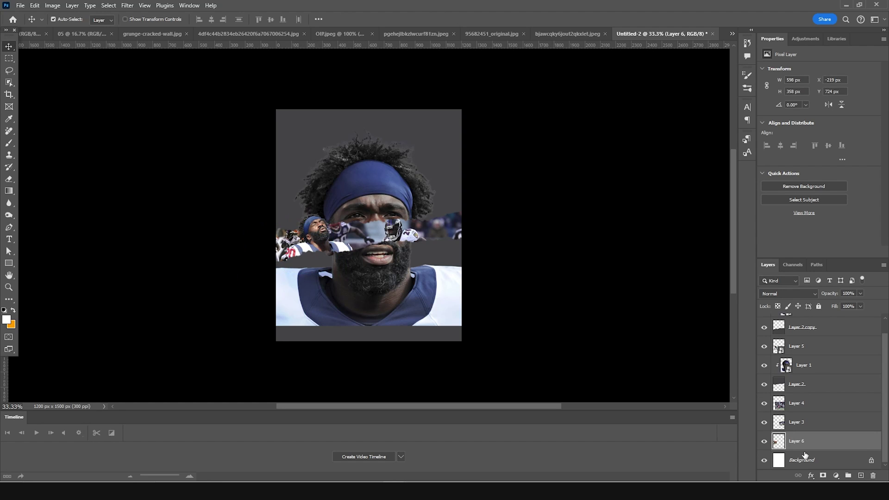
Add an empty layer directly above Layer 4 and set the Brush tool's foreground color to dark gray 181818
{"action": "scroll", "coordinate": [805, 455], "scroll_direction": "up", "scroll_amount": 1}
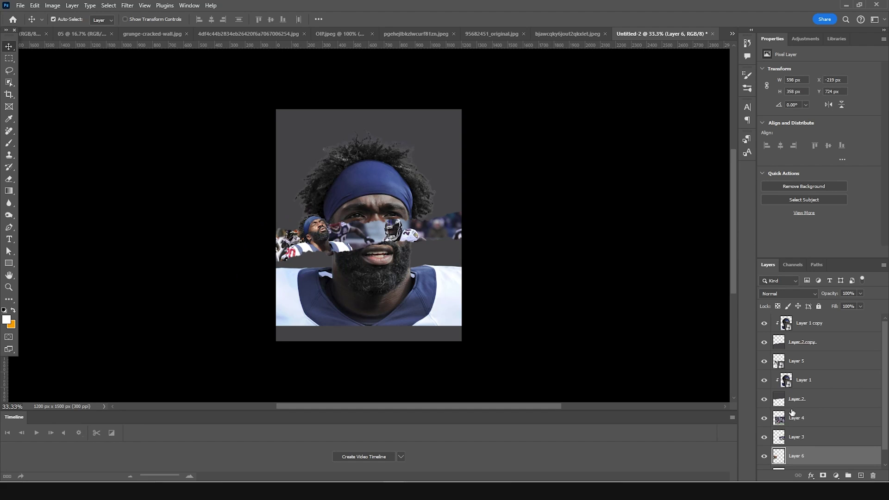
{"action": "left_click", "coordinate": [789, 423]}
{"action": "left_click", "coordinate": [860, 476]}
{"action": "key", "text": "b"}
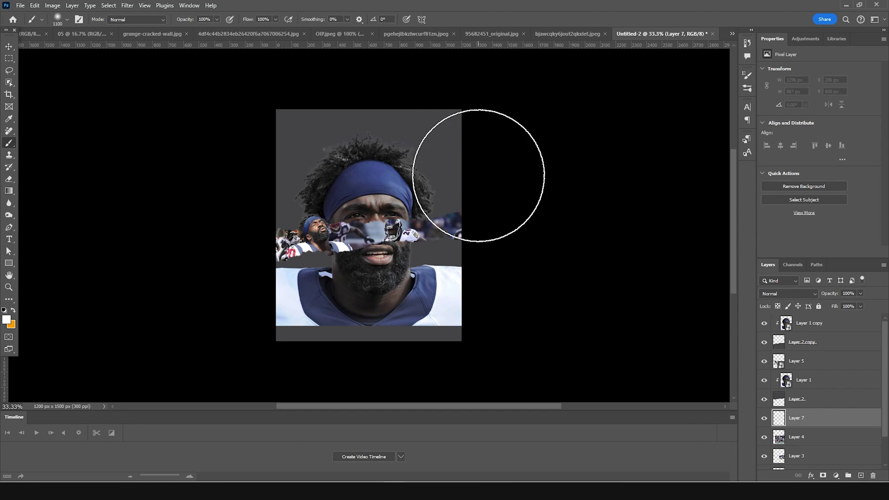
{"action": "left_click", "coordinate": [5, 319]}
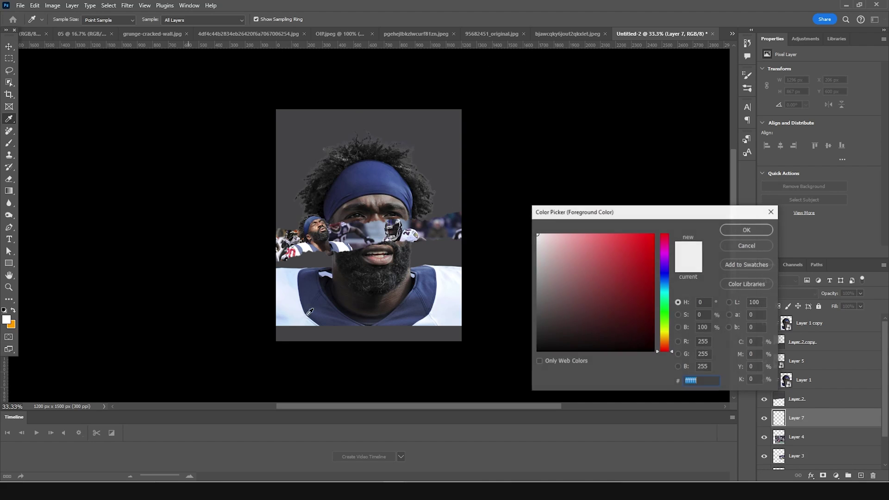
{"action": "left_click", "coordinate": [536, 341]}
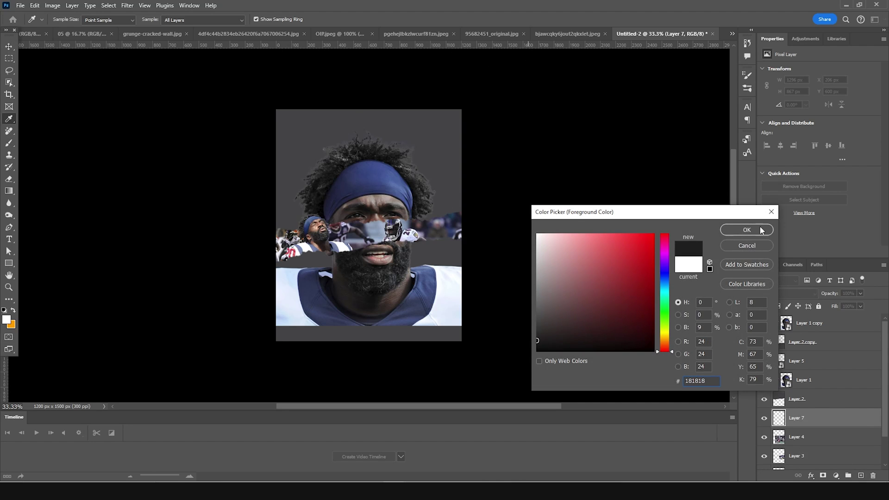
{"action": "left_click", "coordinate": [747, 231]}
Paint a dark shadow along the gap's upper torn edge with a 125 px brush and reduce that layer's opacity to about 67%
{"action": "key", "text": "bracketleft"}
{"action": "key", "text": "bracketleft"}
{"action": "key", "text": "bracketleft"}
{"action": "key", "text": "bracketleft"}
{"action": "key", "text": "bracketleft"}
{"action": "key", "text": "bracketleft"}
{"action": "key", "text": "bracketleft"}
{"action": "key", "text": "bracketleft"}
{"action": "key", "text": "bracketleft"}
{"action": "key", "text": "bracketleft"}
{"action": "key", "text": "bracketleft"}
{"action": "key", "text": "bracketleft"}
{"action": "mouse_move", "coordinate": [432, 212]}
{"action": "left_mouse_down"}
{"action": "mouse_move", "coordinate": [459, 203]}
{"action": "mouse_move", "coordinate": [417, 217]}
{"action": "mouse_move", "coordinate": [375, 216]}
{"action": "left_mouse_up"}
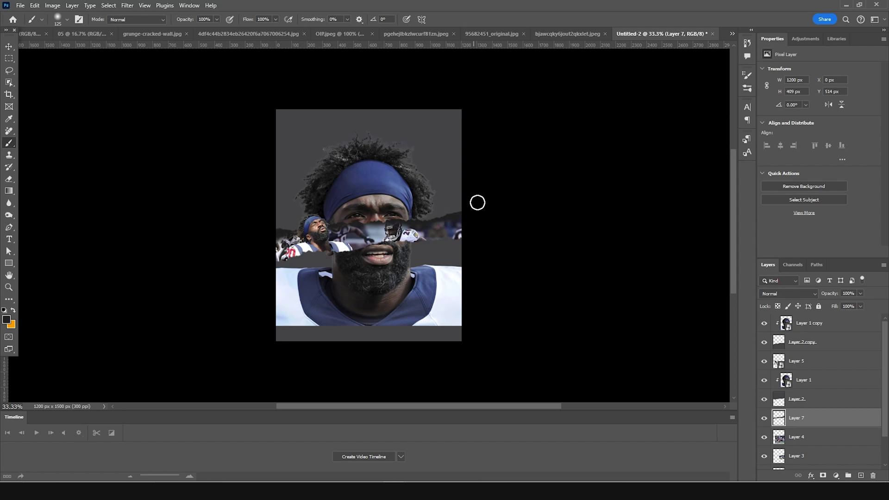
{"action": "left_click", "coordinate": [861, 293]}
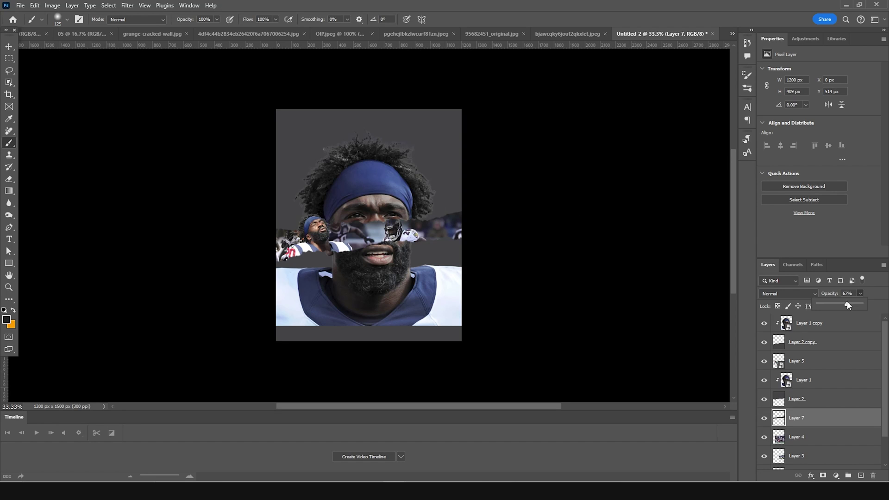
{"action": "left_click_drag", "start_coordinate": [852, 305], "coordinate": [850, 306]}
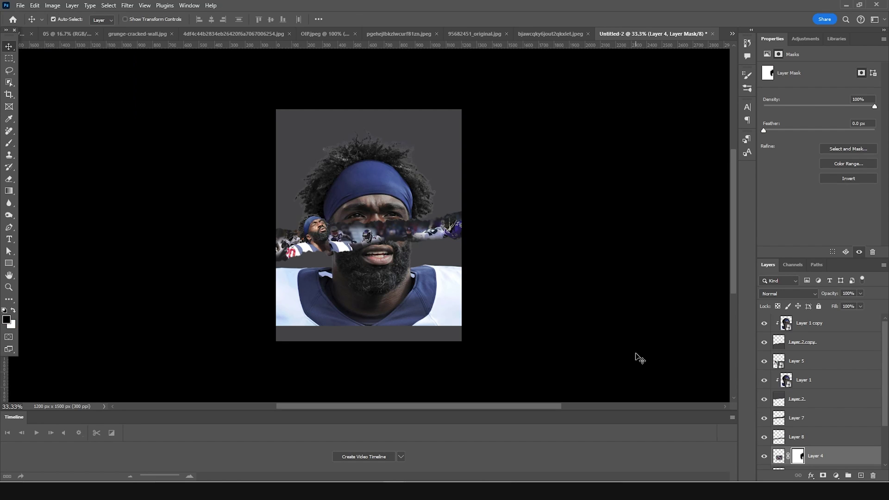
Open the Camera Raw Filter on Layer 1 copy and set Highlights to -100 and Shadows to +44
{"action": "left_click", "coordinate": [434, 322]}
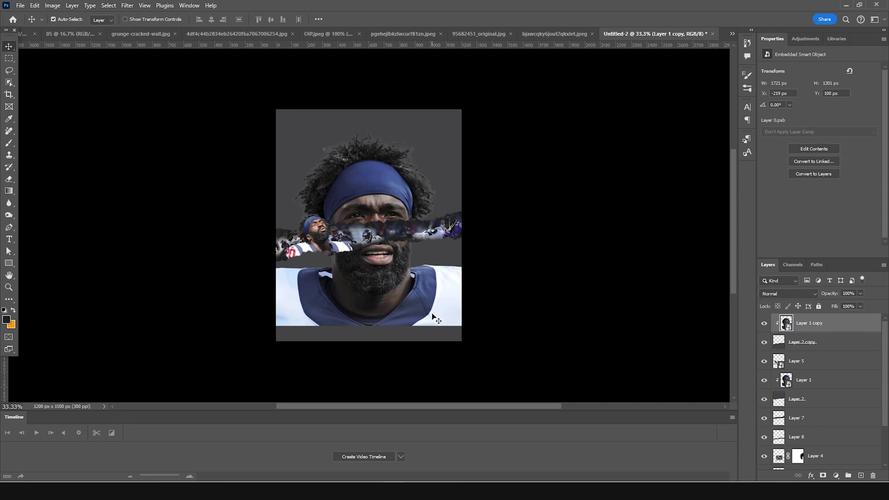
{"action": "left_click", "coordinate": [128, 6]}
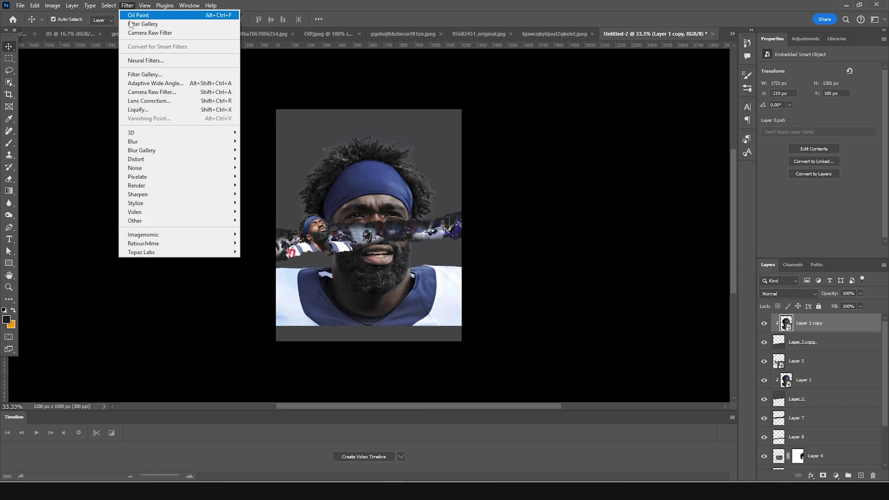
{"action": "left_click", "coordinate": [144, 92]}
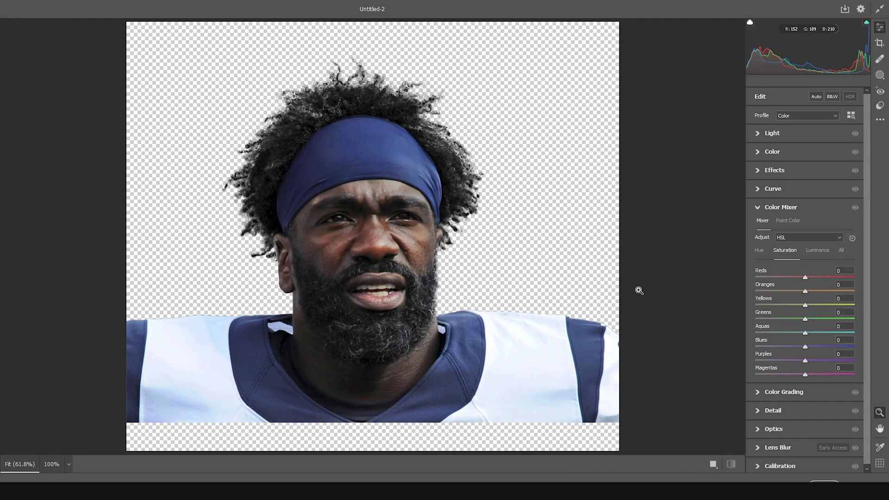
{"action": "left_click", "coordinate": [758, 135]}
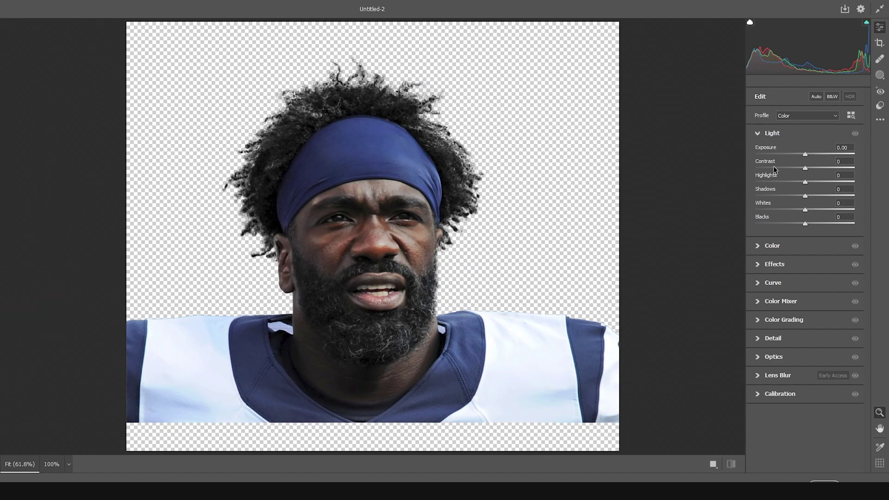
{"action": "left_click_drag", "start_coordinate": [805, 183], "coordinate": [730, 187]}
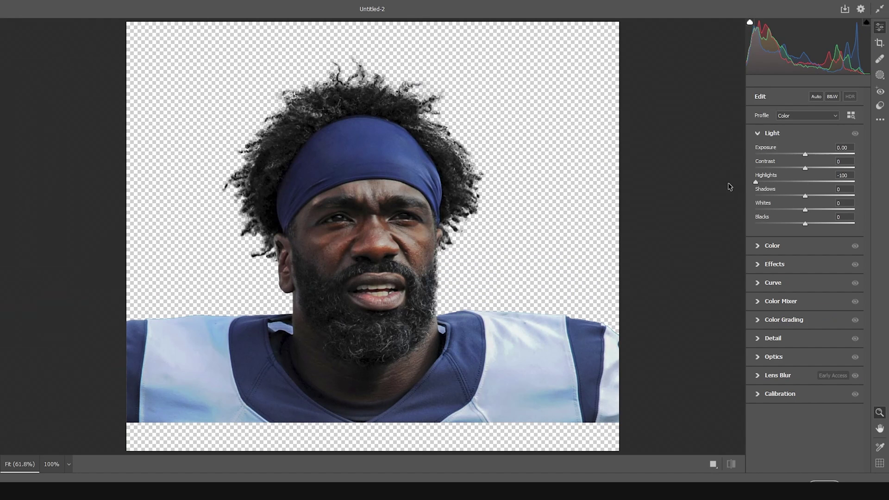
{"action": "left_click_drag", "start_coordinate": [806, 196], "coordinate": [827, 193]}
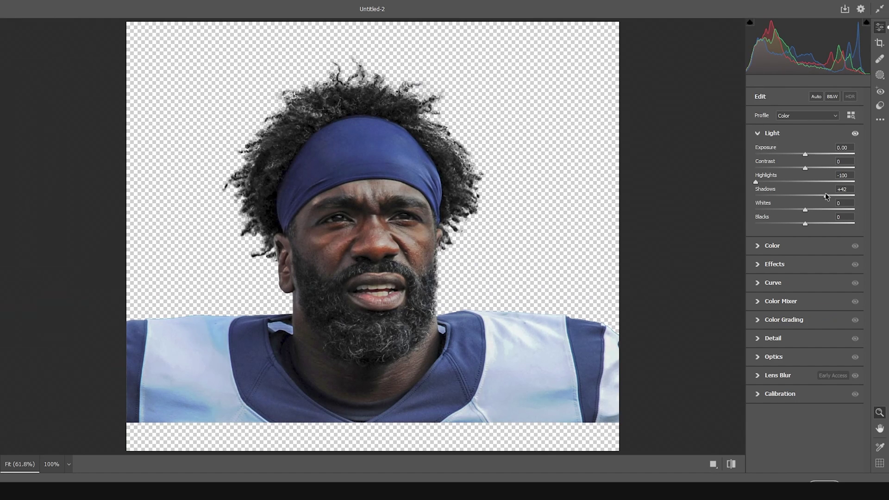
Set the portrait's Clarity to +72 and Texture to +53 in the Camera Raw effects
{"action": "left_click", "coordinate": [757, 268]}
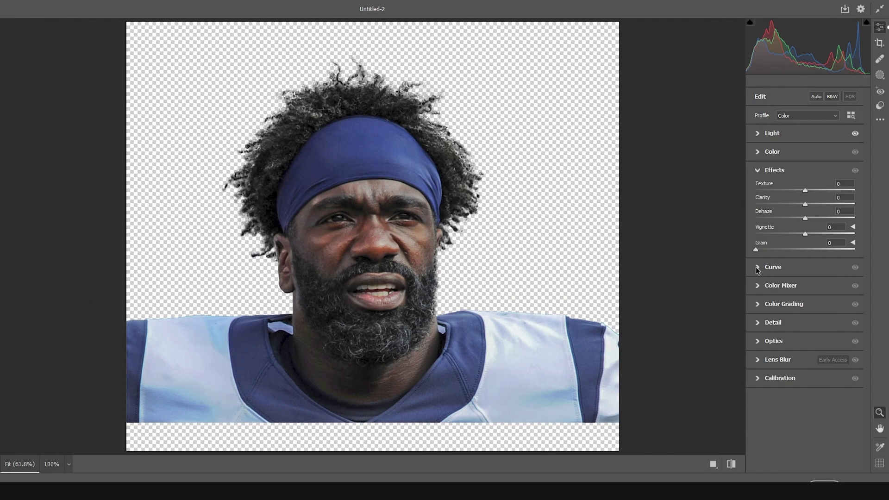
{"action": "left_click", "coordinate": [829, 204]}
{"action": "left_click_drag", "start_coordinate": [830, 204], "coordinate": [841, 204]}
{"action": "left_click", "coordinate": [832, 190]}
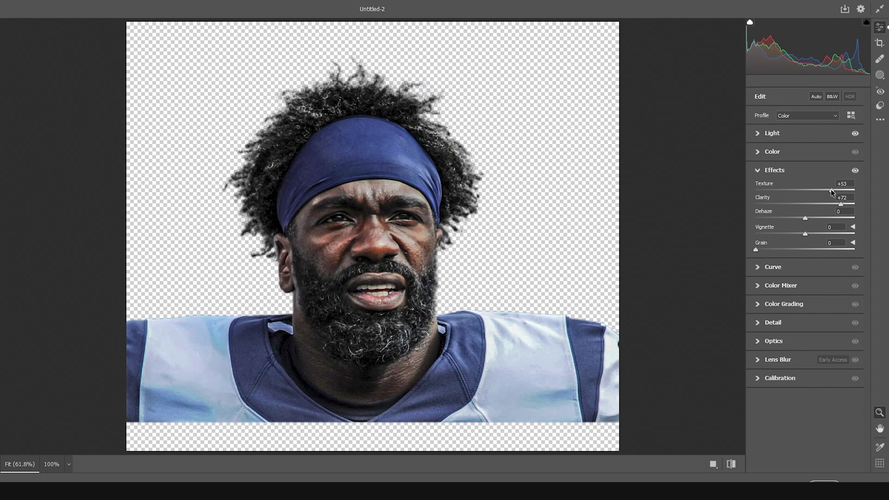
Shift the Oranges hue slightly toward red in the Camera Raw Color Mixer
{"action": "left_click", "coordinate": [759, 286]}
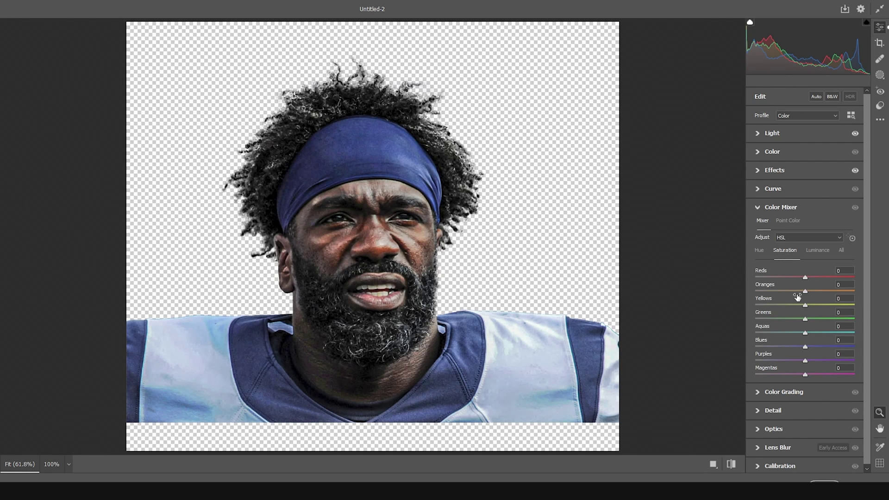
{"action": "left_click", "coordinate": [760, 250]}
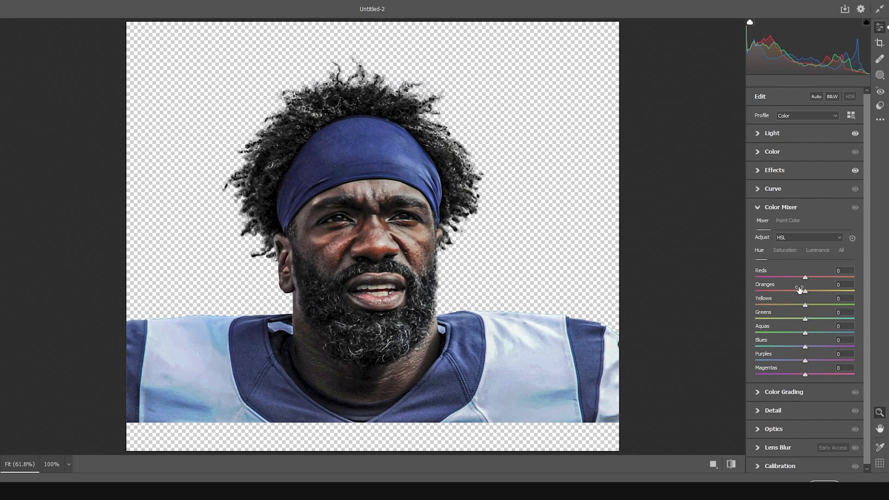
{"action": "left_click_drag", "start_coordinate": [803, 292], "coordinate": [789, 295]}
Set the Color Mixer saturation to Reds -16, Oranges -20, Yellows -76 and Purples -100, and apply the filter
{"action": "left_click", "coordinate": [784, 251]}
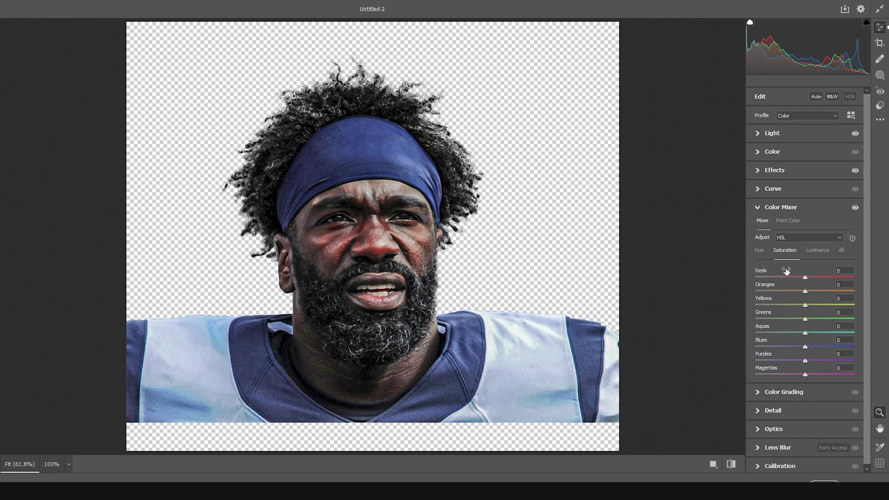
{"action": "left_click", "coordinate": [773, 306]}
{"action": "left_click_drag", "start_coordinate": [771, 307], "coordinate": [768, 306]}
{"action": "left_click", "coordinate": [798, 291]}
{"action": "left_click_drag", "start_coordinate": [801, 277], "coordinate": [794, 277]}
{"action": "left_click_drag", "start_coordinate": [763, 360], "coordinate": [756, 361]}
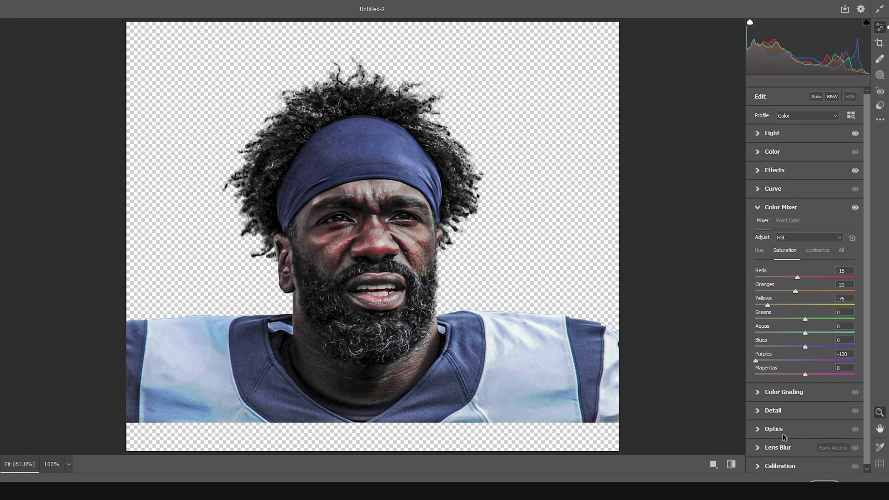
{"action": "scroll", "coordinate": [783, 437], "scroll_direction": "down", "scroll_amount": 1}
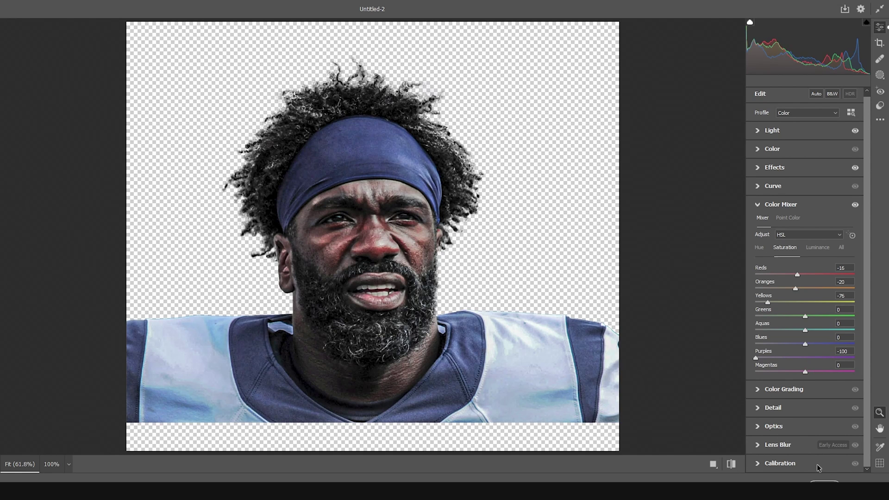
{"action": "left_click", "coordinate": [825, 482]}
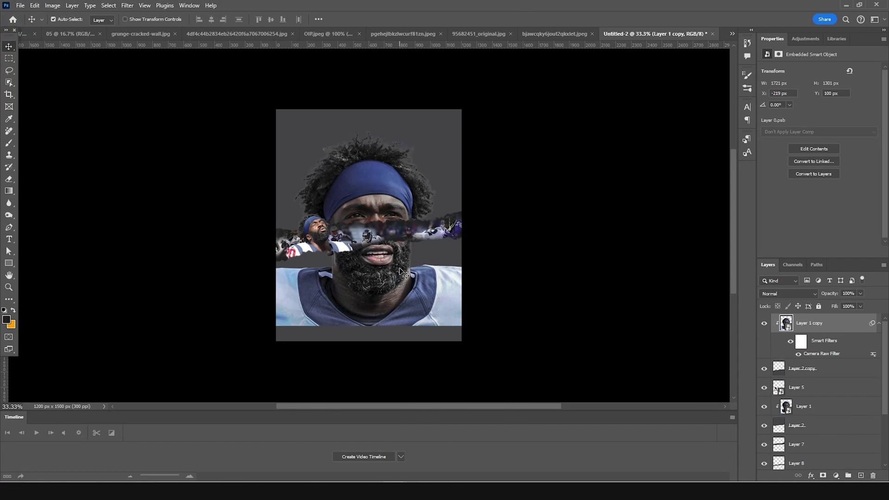
Apply the Camera Raw Filter to Layer 1 using the previous settings
{"action": "left_click", "coordinate": [783, 408]}
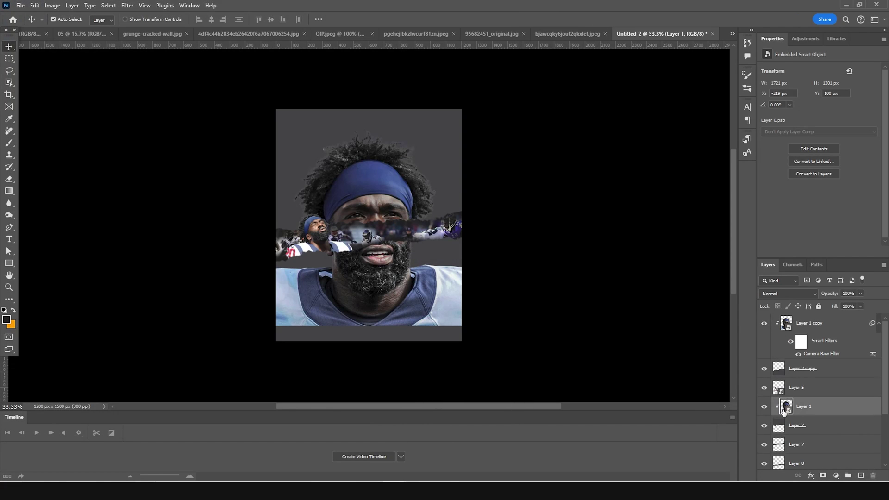
{"action": "left_click", "coordinate": [126, 6]}
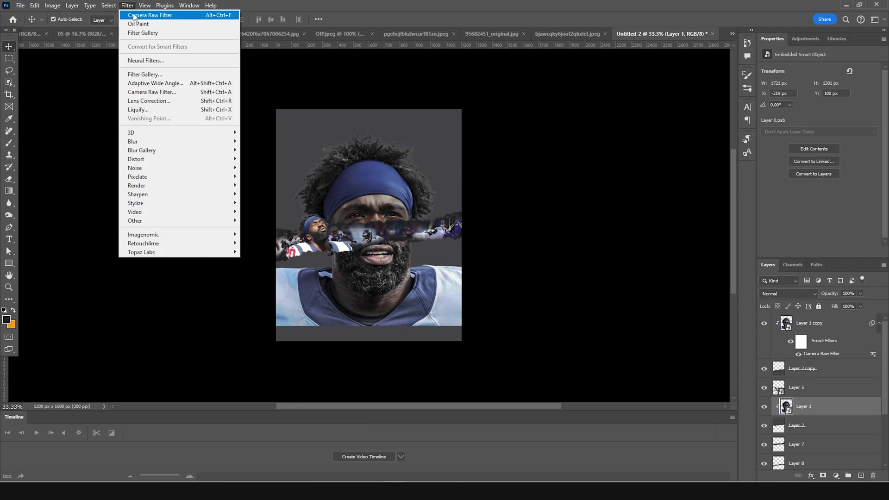
{"action": "left_click", "coordinate": [133, 15]}
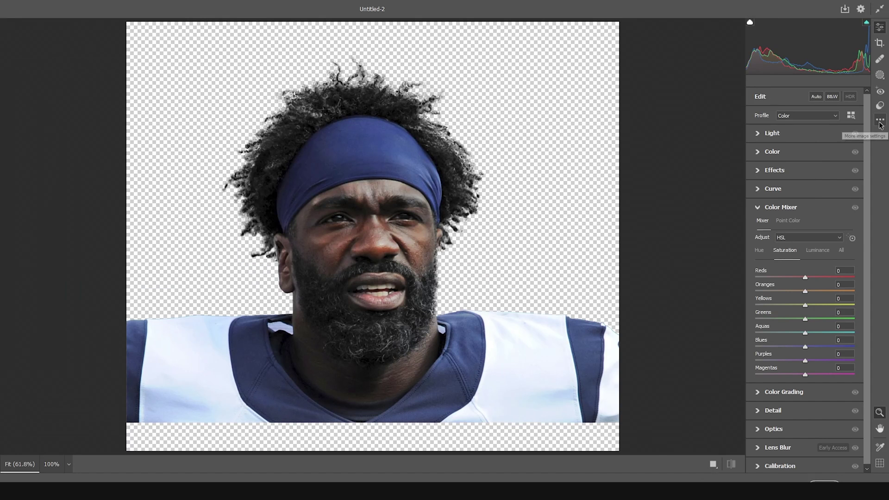
{"action": "left_click", "coordinate": [881, 121]}
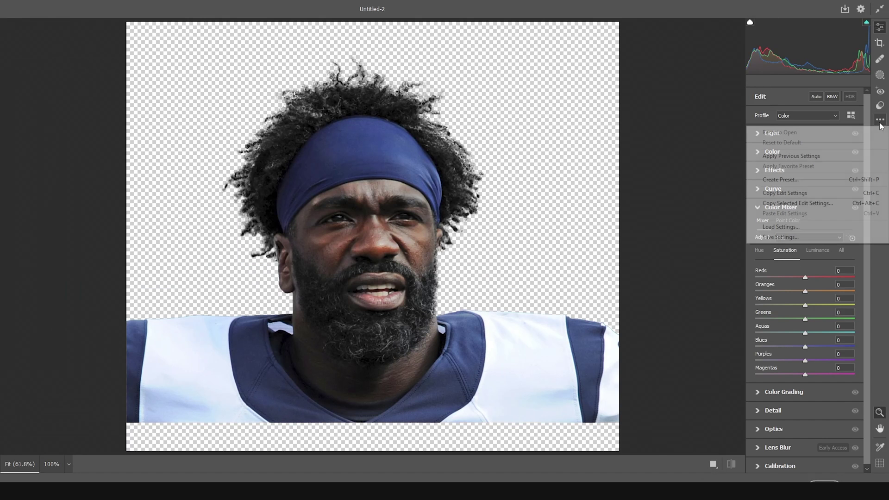
{"action": "left_click", "coordinate": [788, 155]}
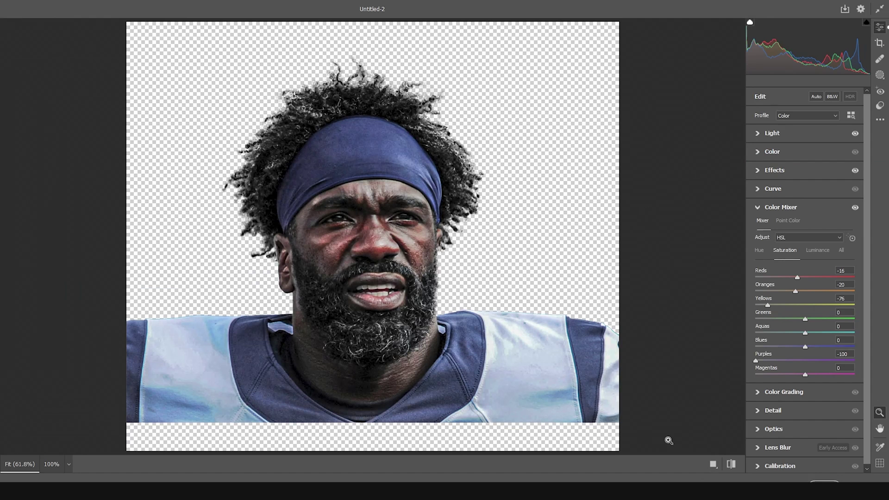
{"action": "key", "text": "Return"}
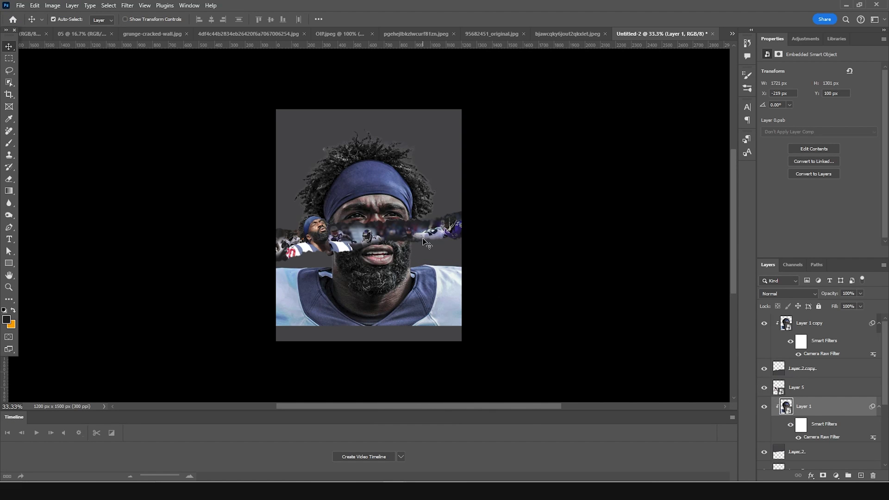
Open the Camera Raw Filter on Layer 3, the football photo at the gap's right end, and load the previous settings
{"action": "left_click", "coordinate": [463, 233]}
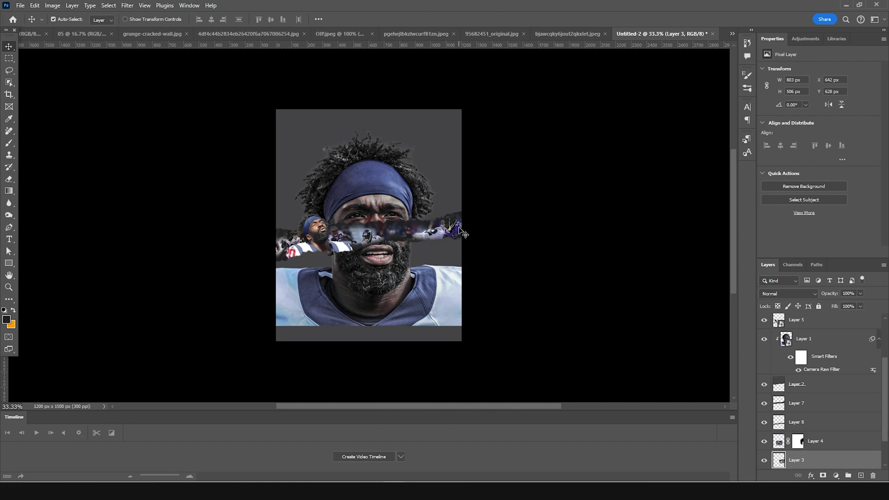
{"action": "left_click", "coordinate": [128, 5]}
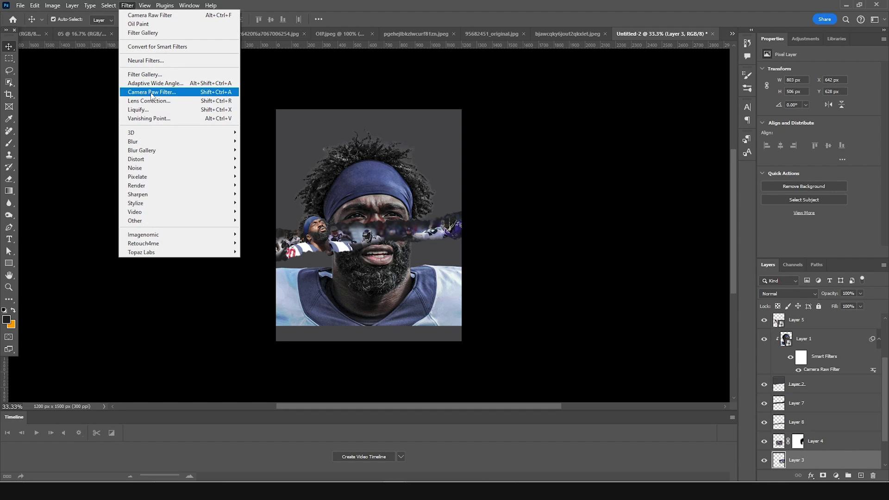
{"action": "key", "text": "Escape"}
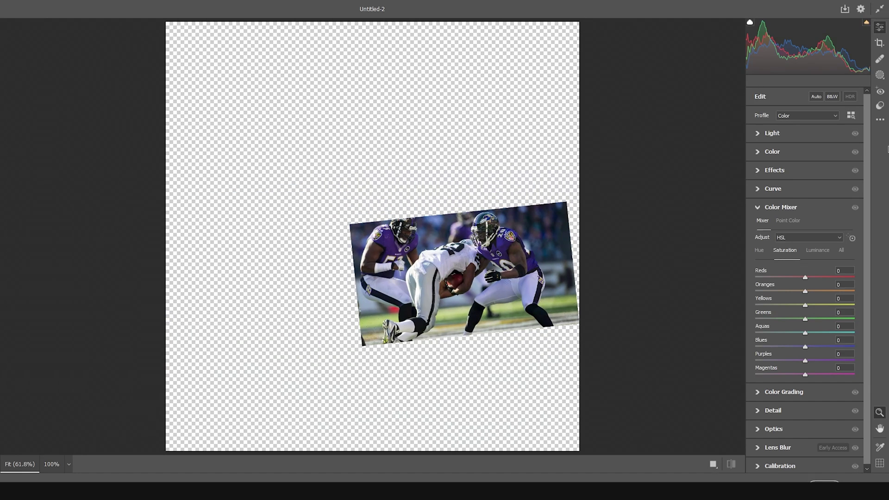
{"action": "left_click", "coordinate": [880, 120]}
{"action": "left_click", "coordinate": [822, 154]}
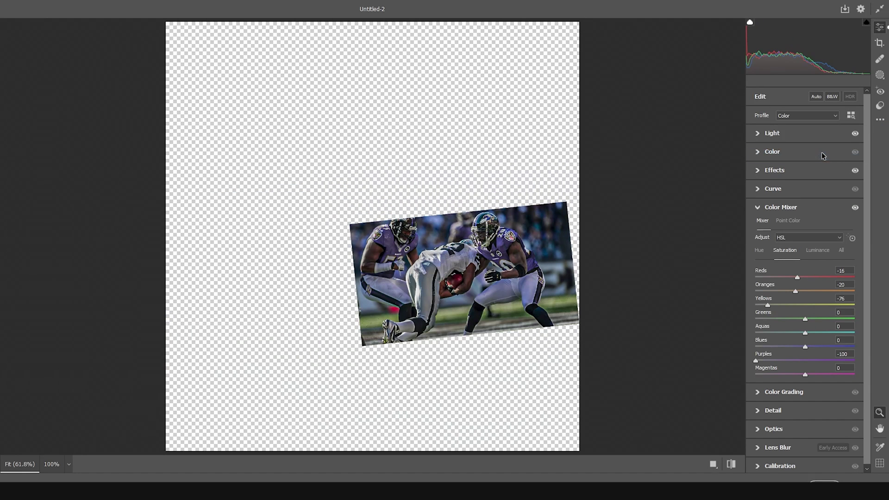
Desaturate the Layer 3 photo fully with Saturation -100 and apply the filter
{"action": "left_click", "coordinate": [758, 134]}
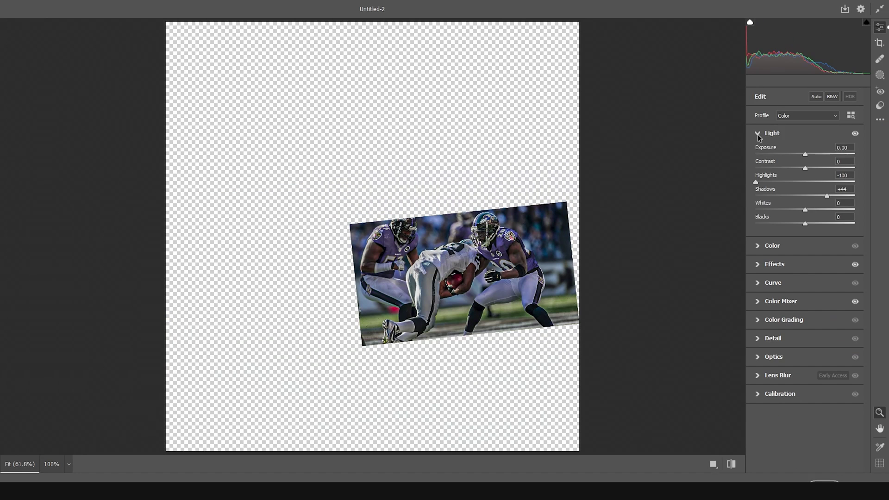
{"action": "left_click", "coordinate": [759, 247]}
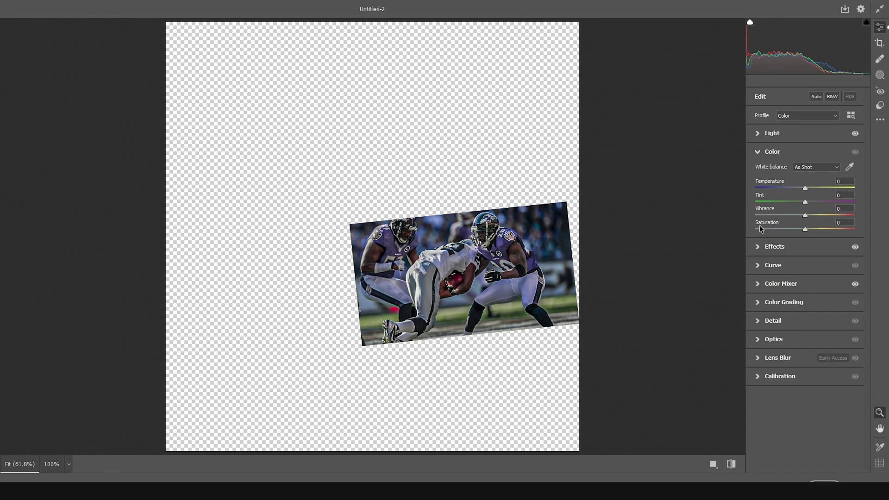
{"action": "left_click_drag", "start_coordinate": [760, 228], "coordinate": [752, 229]}
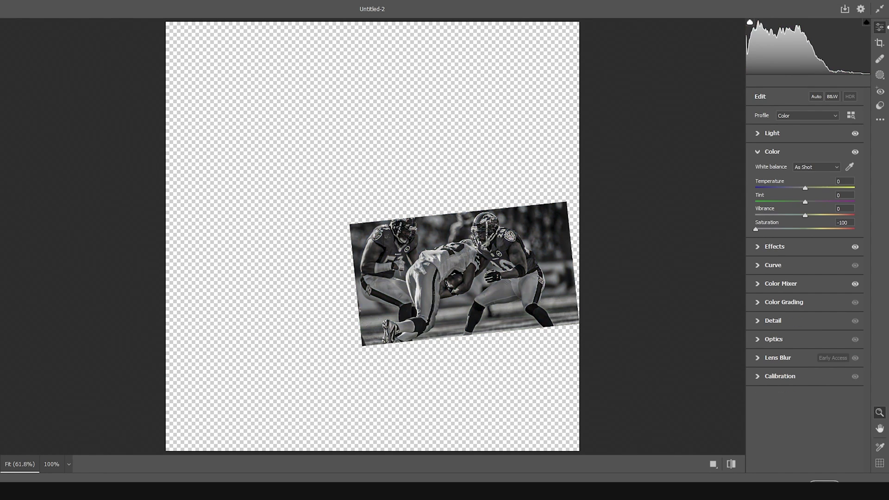
{"action": "left_click", "coordinate": [829, 481]}
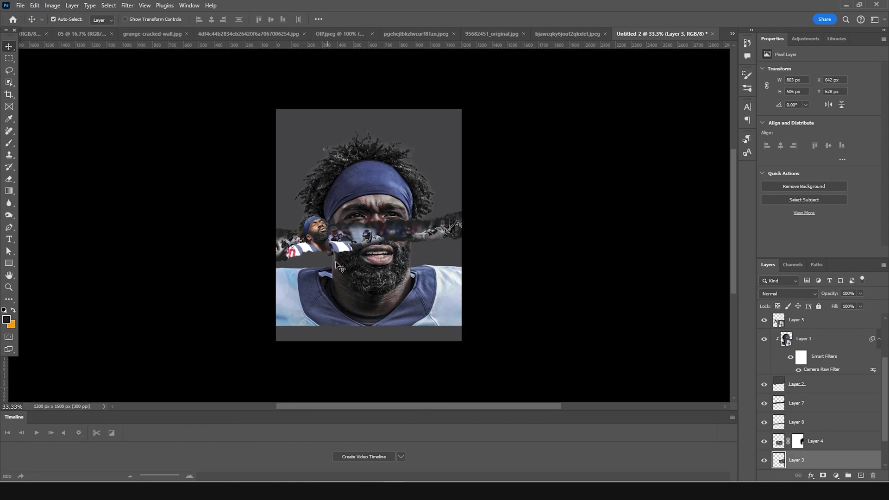
Reapply the last Camera Raw Filter to Layer 4, the football photo in the middle of the gap
{"action": "left_click", "coordinate": [373, 236]}
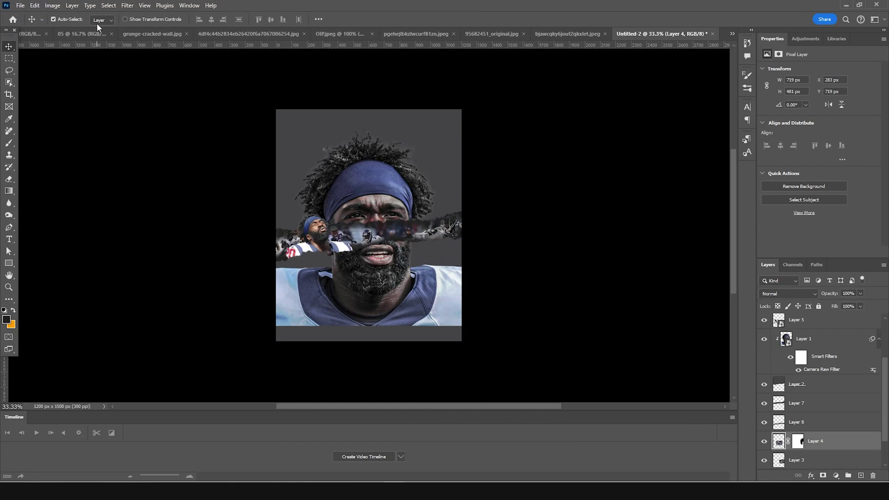
{"action": "left_click", "coordinate": [128, 6]}
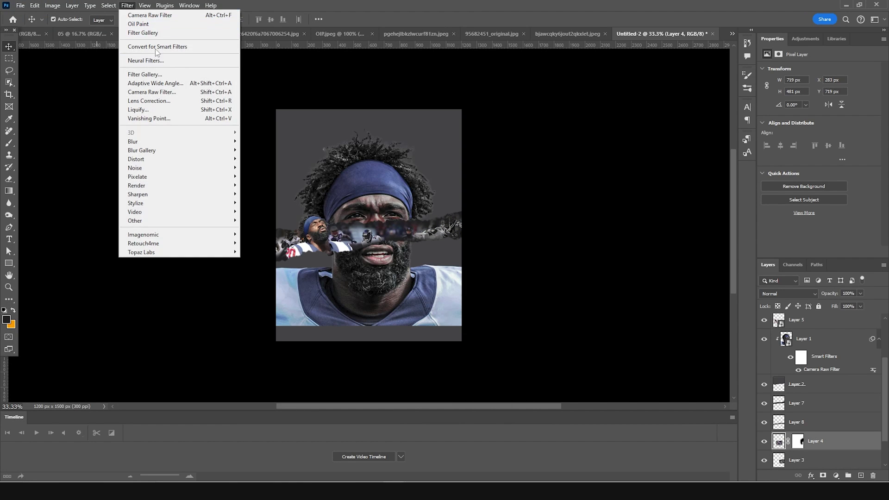
{"action": "left_click", "coordinate": [149, 15]}
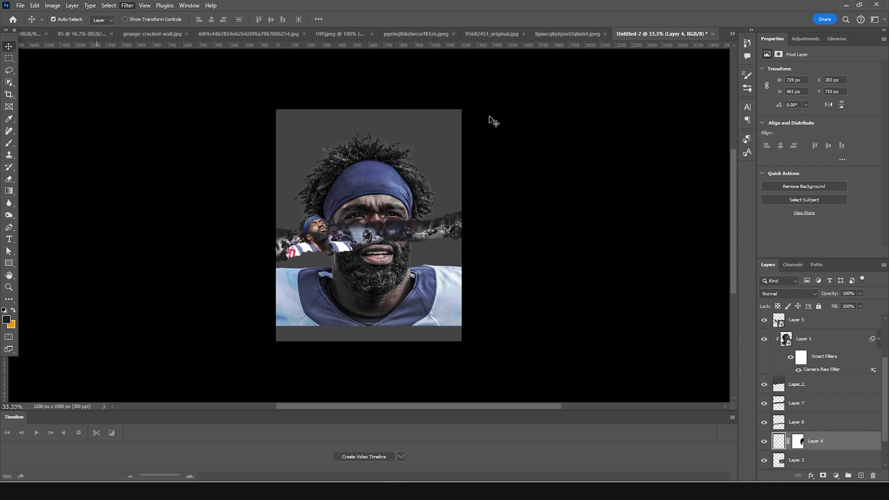
Reapply the last Camera Raw Filter to Layer 6, the football photo directly above the Background
{"action": "left_click", "coordinate": [287, 247]}
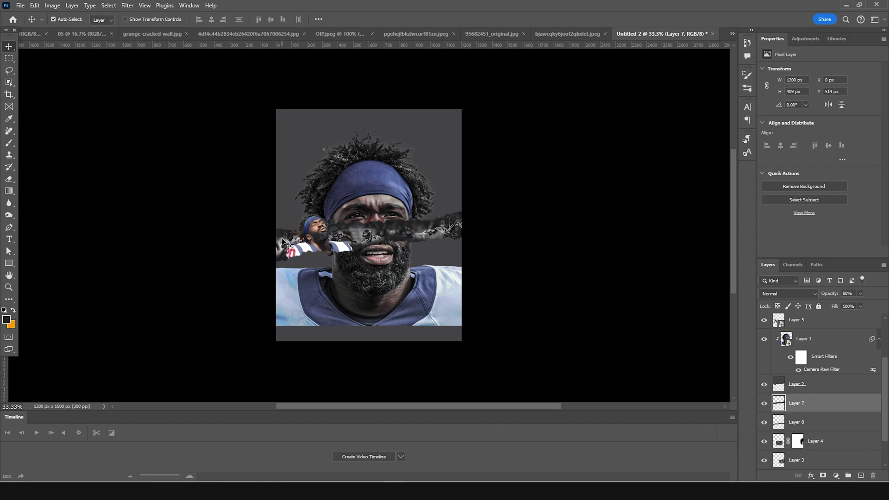
{"action": "scroll", "coordinate": [822, 408], "scroll_direction": "down", "scroll_amount": 2}
{"action": "left_click", "coordinate": [771, 441]}
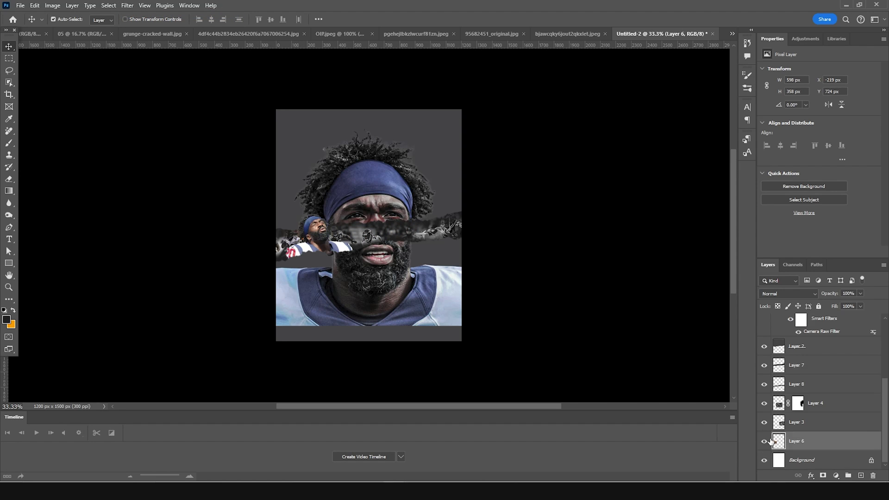
{"action": "left_click", "coordinate": [127, 6]}
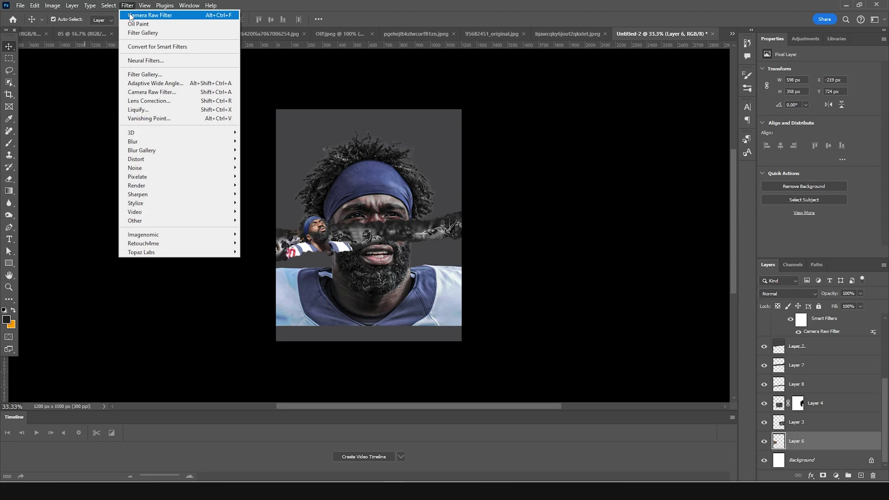
{"action": "left_click", "coordinate": [130, 15]}
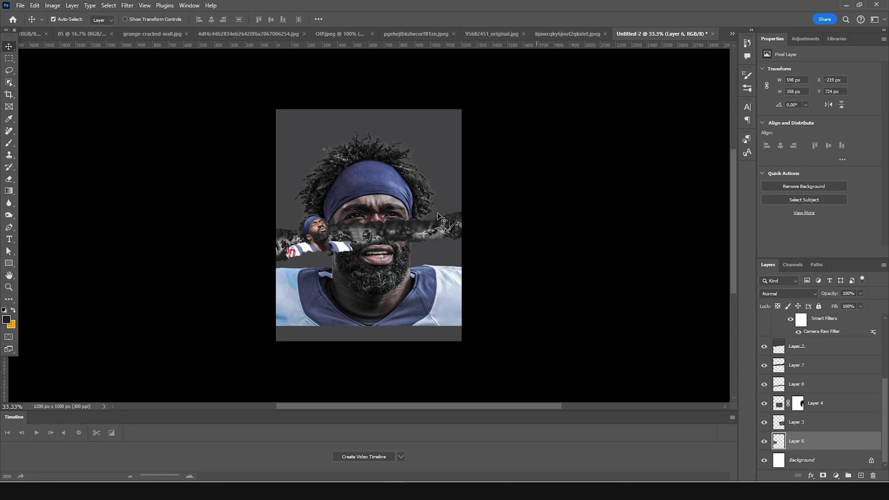
Open the Camera Raw Filter on Layer 5, the small player cutout in the gap, and load the previous settings
{"action": "left_click", "coordinate": [373, 241]}
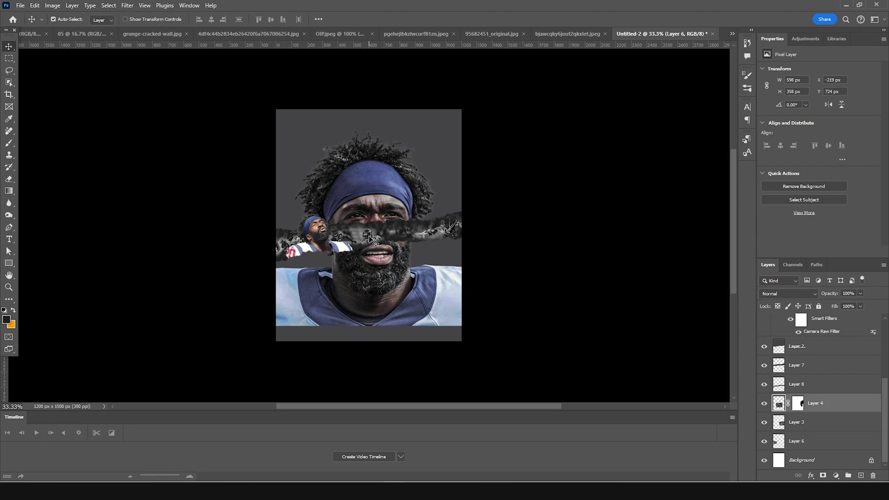
{"action": "left_click", "coordinate": [319, 240]}
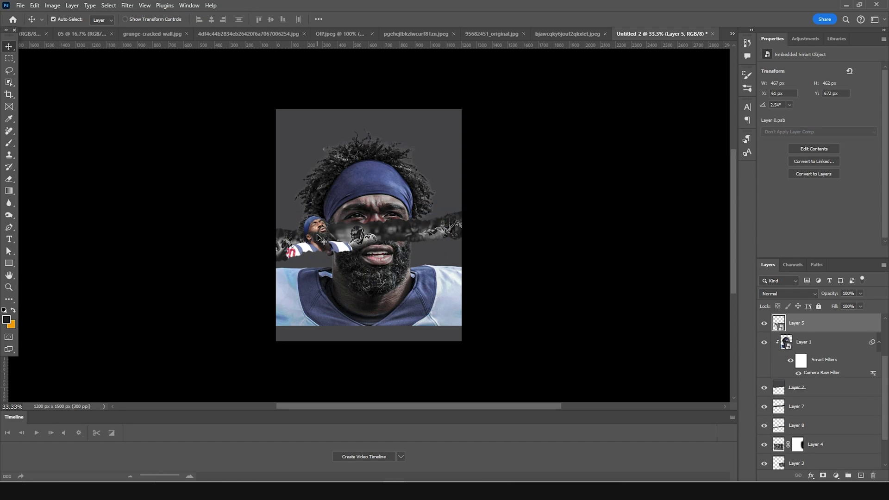
{"action": "left_click", "coordinate": [127, 6]}
{"action": "key", "text": "Escape"}
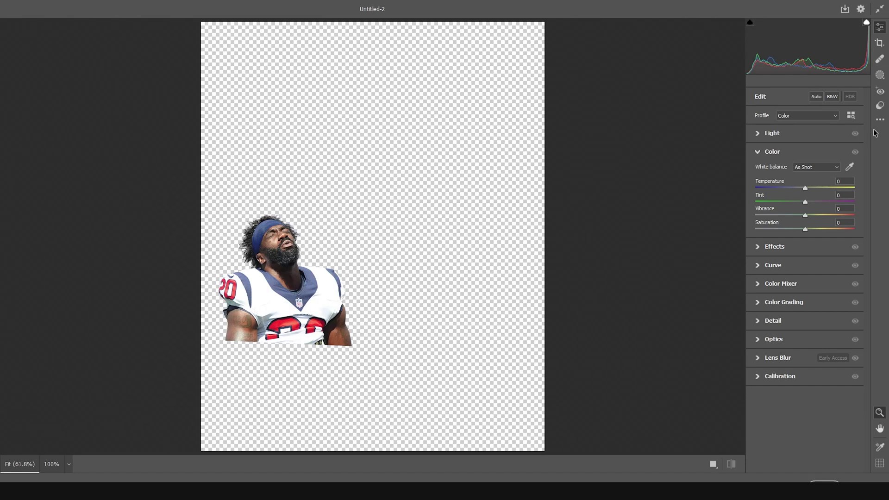
{"action": "left_click", "coordinate": [880, 119]}
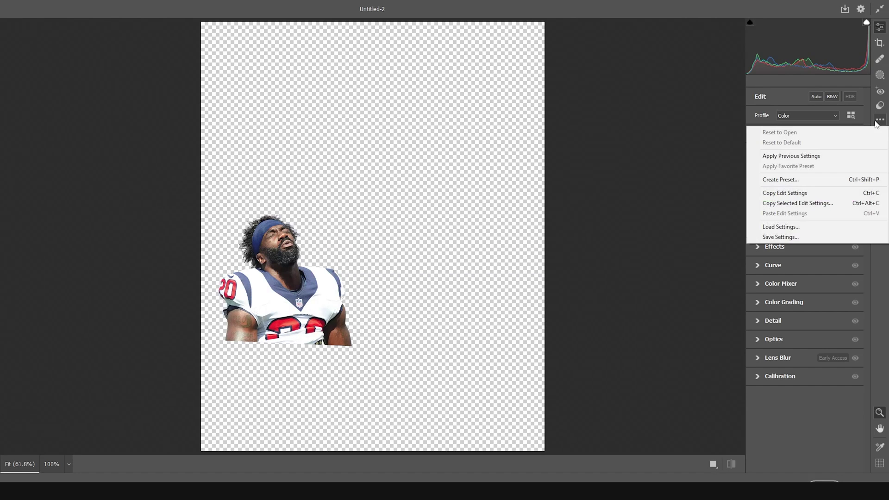
{"action": "left_click", "coordinate": [814, 156]}
Bring the cutout's Saturation back to near neutral, set Whites to -48 and Exposure to -0.45, and apply the filter
{"action": "left_click_drag", "start_coordinate": [782, 230], "coordinate": [807, 230]}
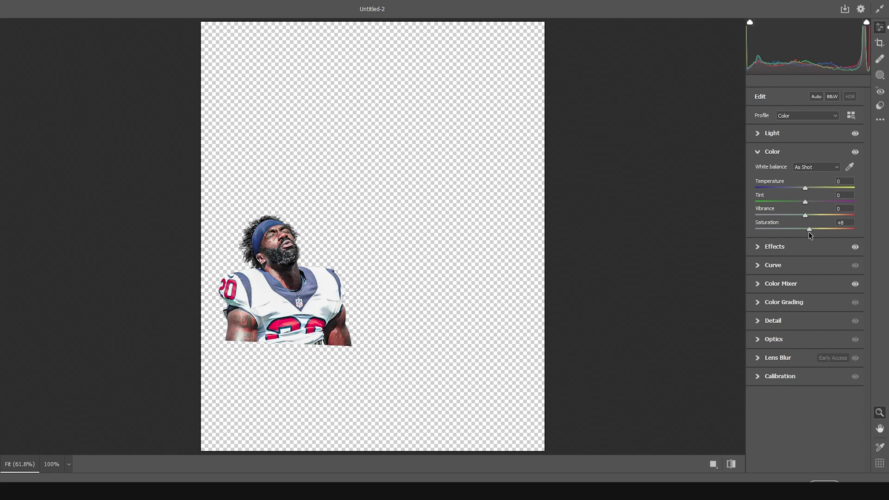
{"action": "left_click_drag", "start_coordinate": [811, 230], "coordinate": [804, 230]}
{"action": "left_click", "coordinate": [759, 134]}
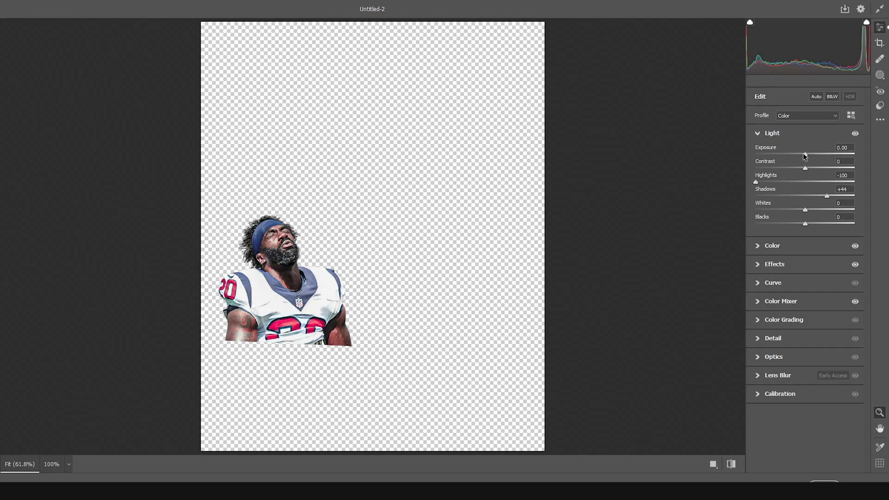
{"action": "left_click_drag", "start_coordinate": [802, 212], "coordinate": [782, 214]}
{"action": "left_click_drag", "start_coordinate": [805, 154], "coordinate": [801, 157]}
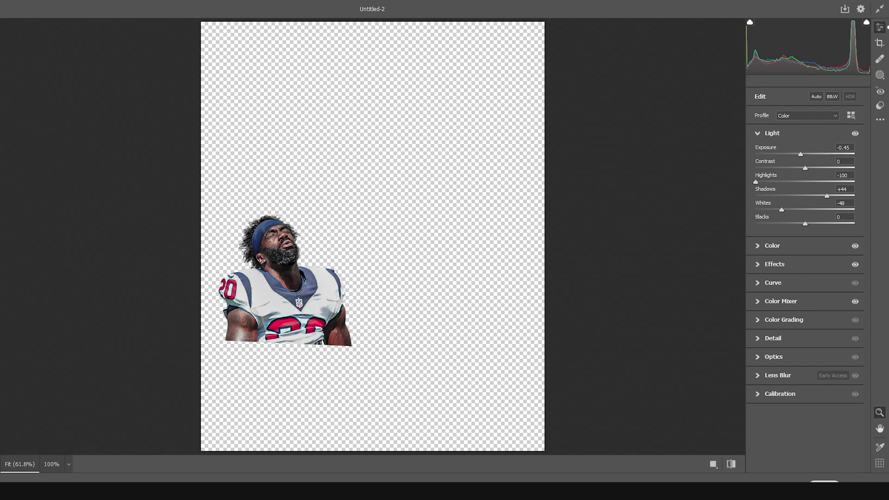
{"action": "key", "text": "Return"}
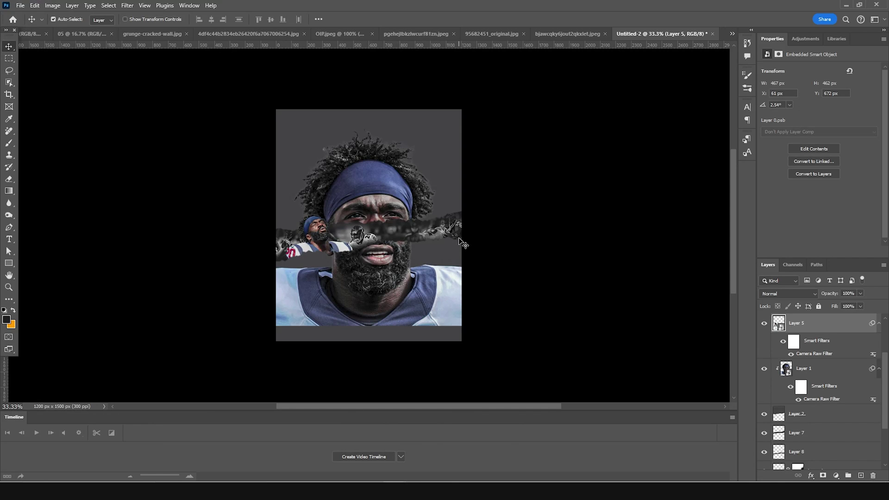
Add the storm-cloud image from document 05 as a layer clipped to Layer 2 copy, the lower torn piece, at 72% opacity
{"action": "scroll", "coordinate": [814, 425], "scroll_direction": "down", "scroll_amount": 1}
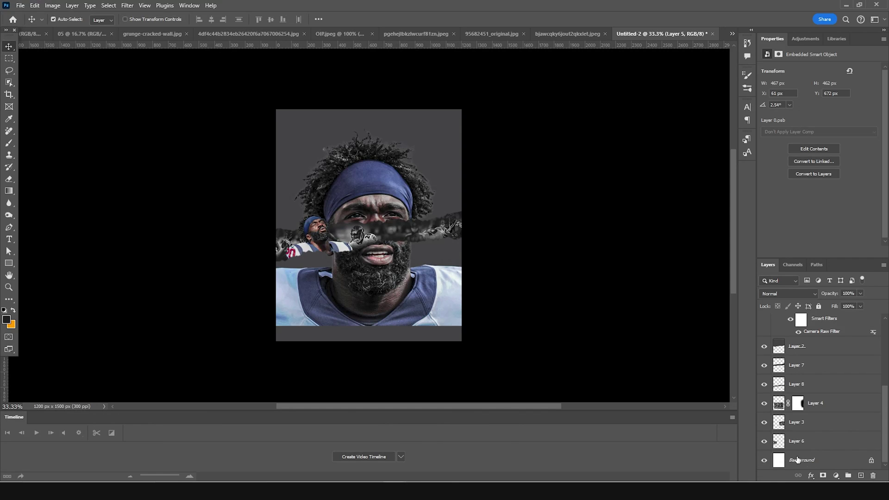
{"action": "scroll", "coordinate": [789, 427], "scroll_direction": "up", "scroll_amount": 5}
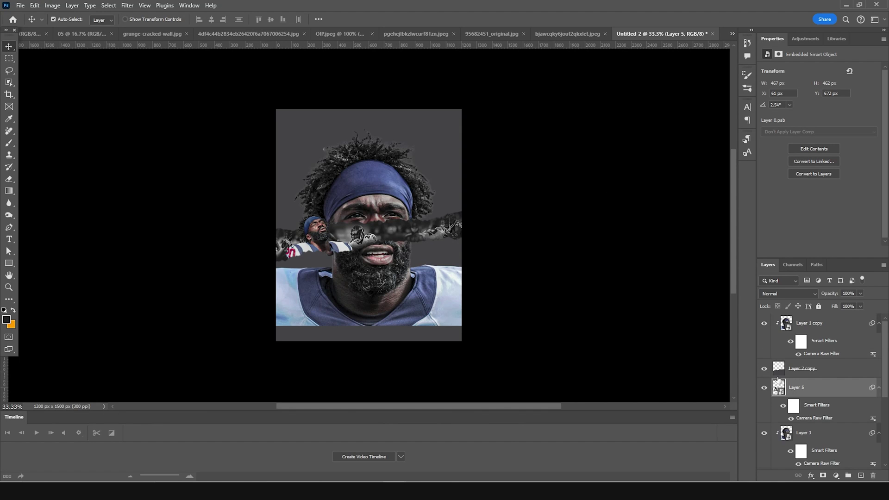
{"action": "left_click", "coordinate": [779, 372]}
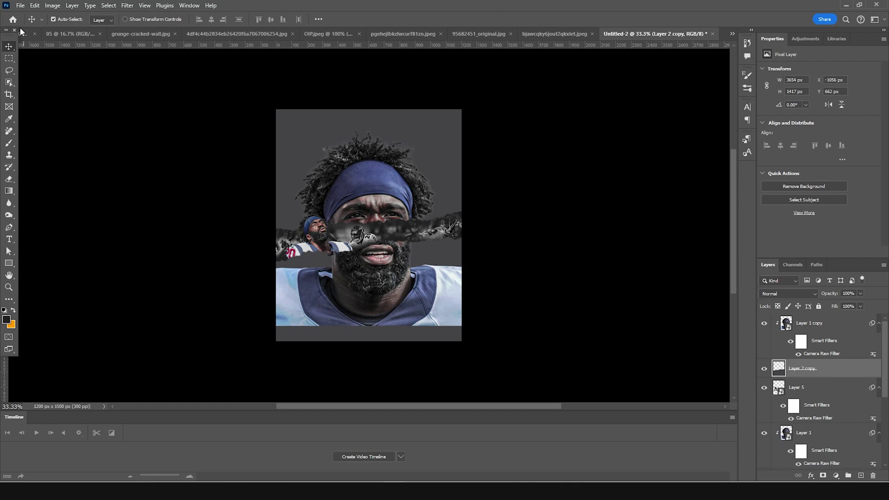
{"action": "left_click", "coordinate": [142, 34]}
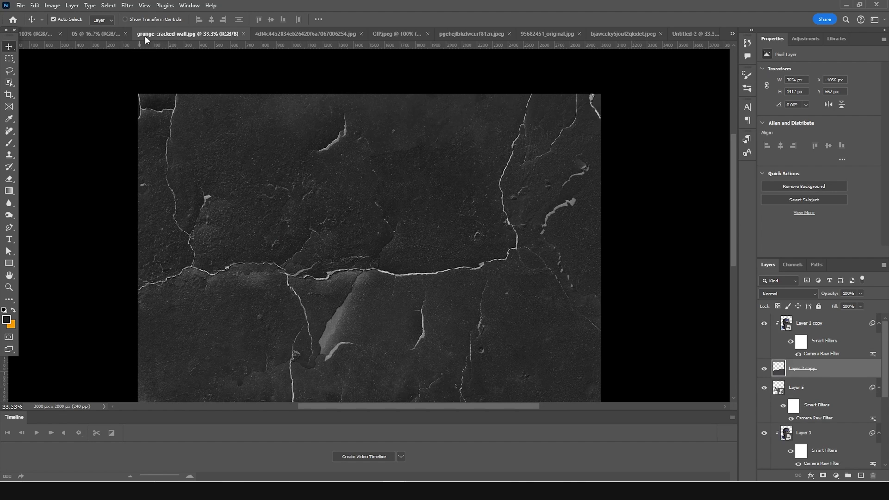
{"action": "left_click", "coordinate": [266, 35]}
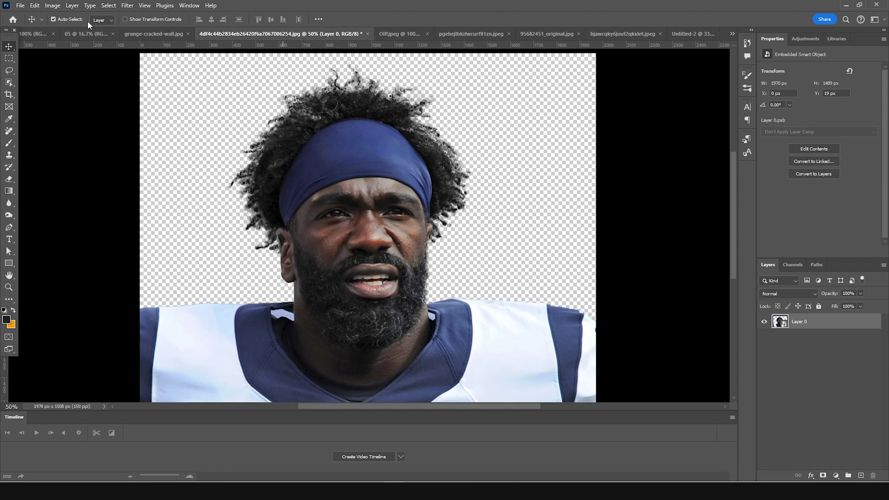
{"action": "left_click", "coordinate": [39, 29]}
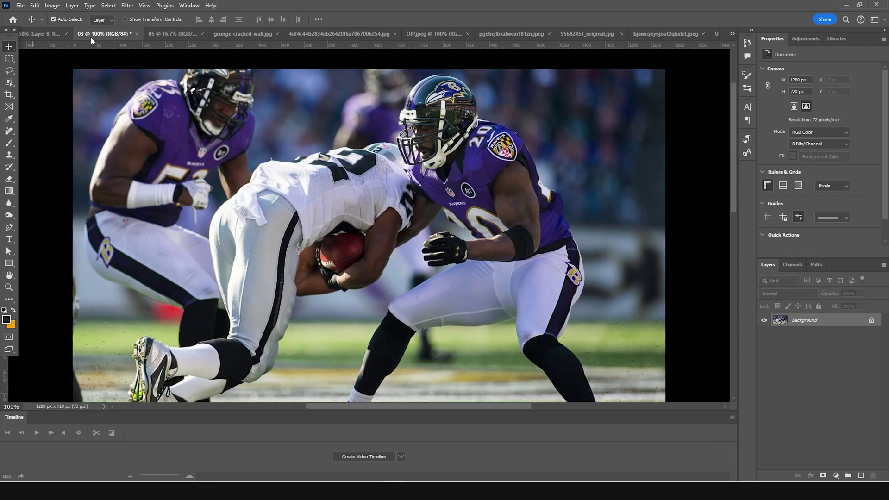
{"action": "left_click", "coordinate": [30, 32]}
{"action": "left_click", "coordinate": [191, 35]}
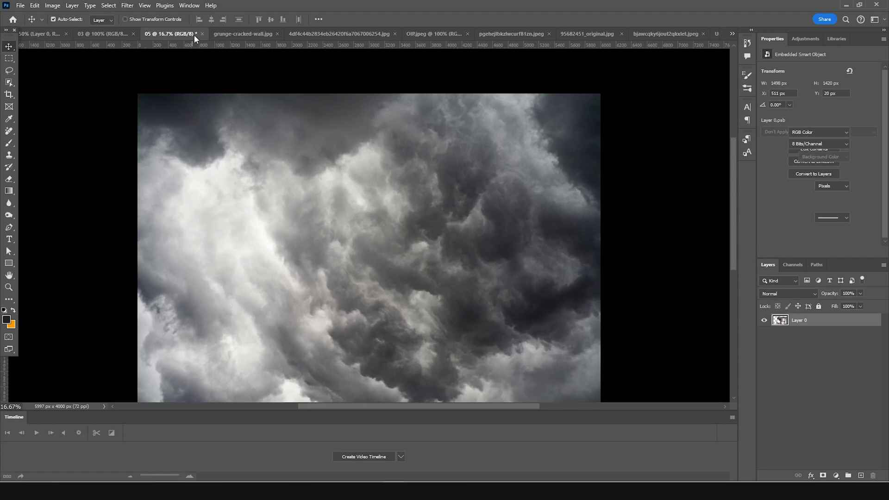
{"action": "scroll", "coordinate": [681, 61], "scroll_direction": "up", "scroll_amount": 3}
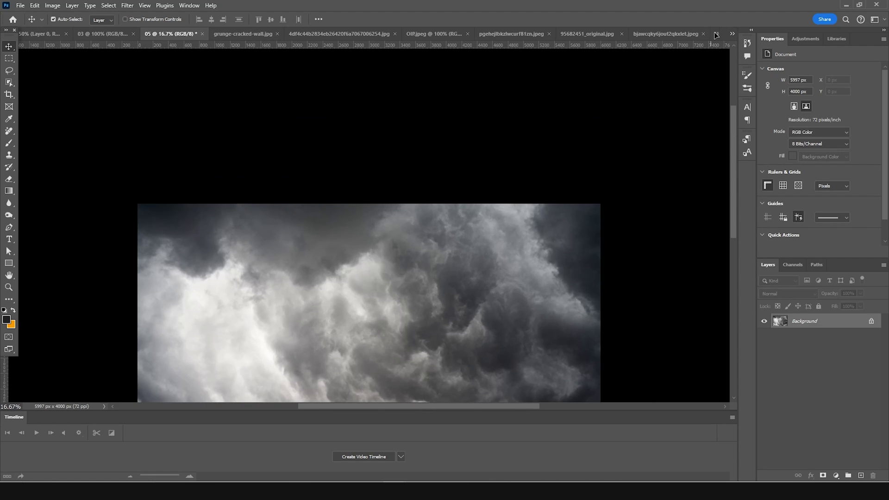
{"action": "left_click", "coordinate": [717, 34]}
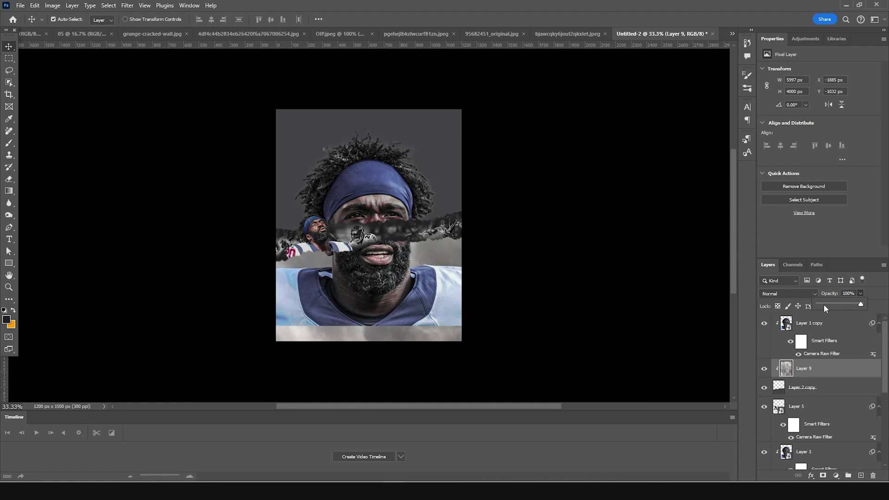
{"action": "left_click", "coordinate": [824, 305]}
{"action": "left_click_drag", "start_coordinate": [828, 308], "coordinate": [848, 306]}
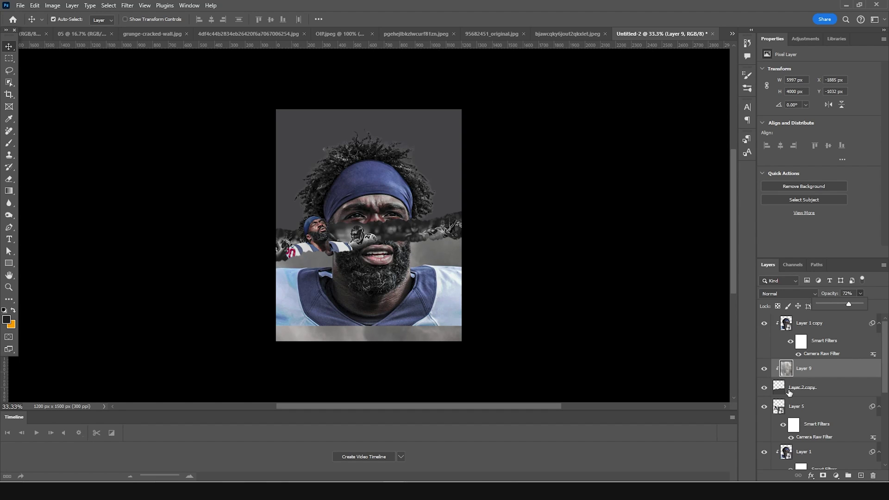
Add the storm-cloud image from document 05 again, clipped to Layer 2, the upper torn piece, at 57% opacity
{"action": "scroll", "coordinate": [787, 399], "scroll_direction": "down", "scroll_amount": 3}
{"action": "scroll", "coordinate": [785, 410], "scroll_direction": "up", "scroll_amount": 1}
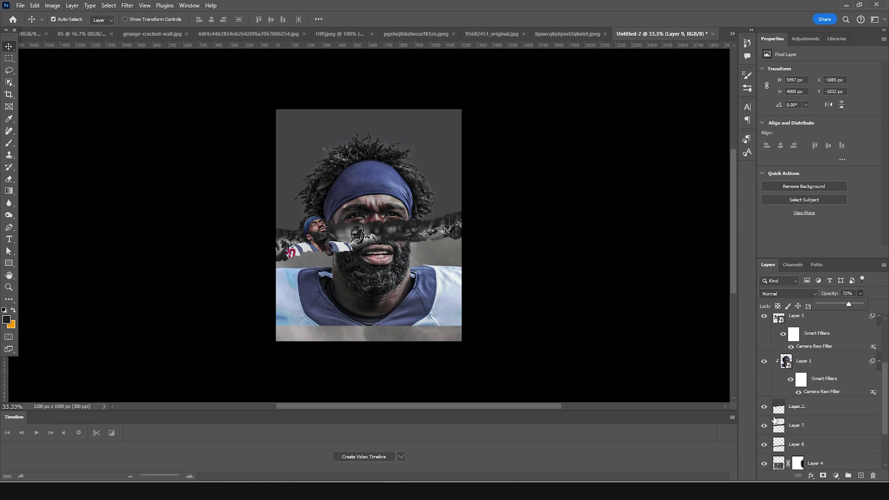
{"action": "left_click", "coordinate": [780, 408]}
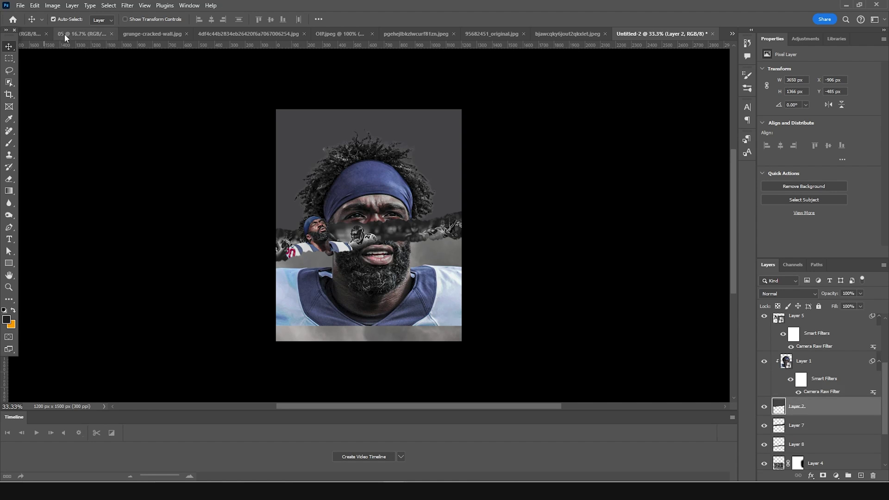
{"action": "left_click", "coordinate": [273, 35]}
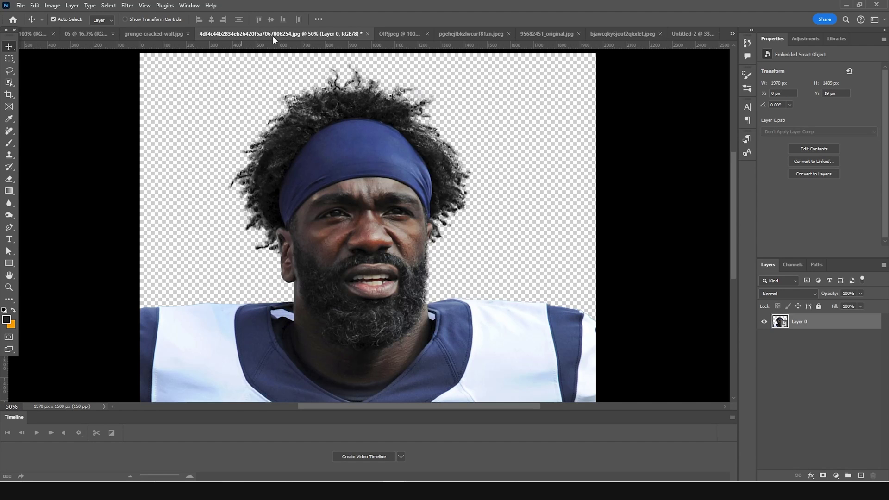
{"action": "left_click", "coordinate": [406, 31]}
{"action": "left_click", "coordinate": [159, 36]}
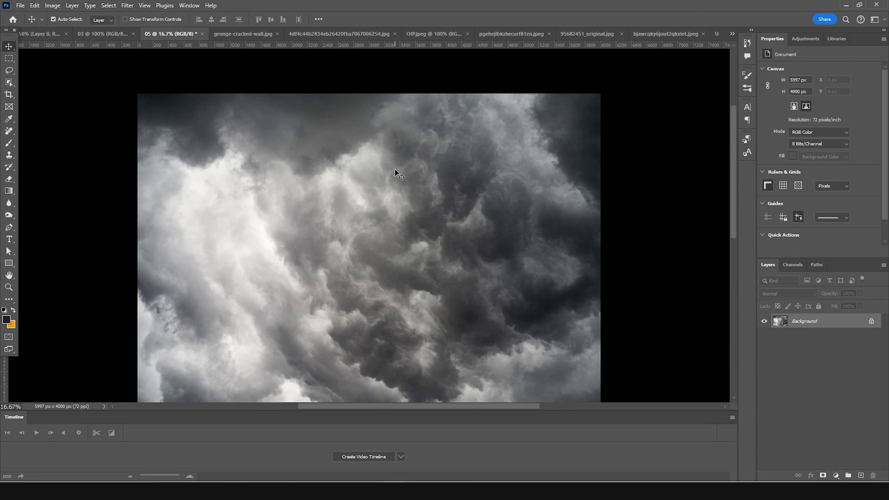
{"action": "left_click_drag", "start_coordinate": [716, 31], "coordinate": [436, 165]}
{"action": "left_click", "coordinate": [860, 294]}
{"action": "left_click", "coordinate": [846, 304]}
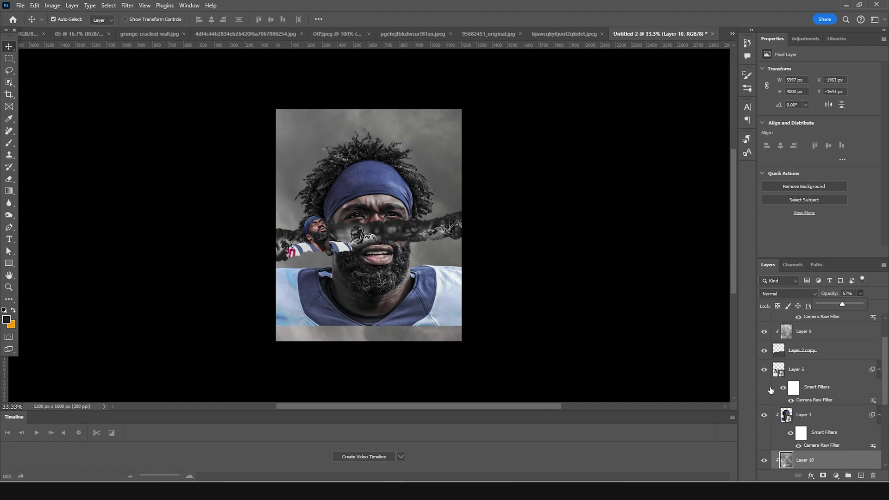
Add a Color Lookup adjustment layer above Layer 1 copy and load the 3D LUT windycine2024.CUBE
{"action": "scroll", "coordinate": [771, 391], "scroll_direction": "up", "scroll_amount": 2}
{"action": "left_click", "coordinate": [793, 325]}
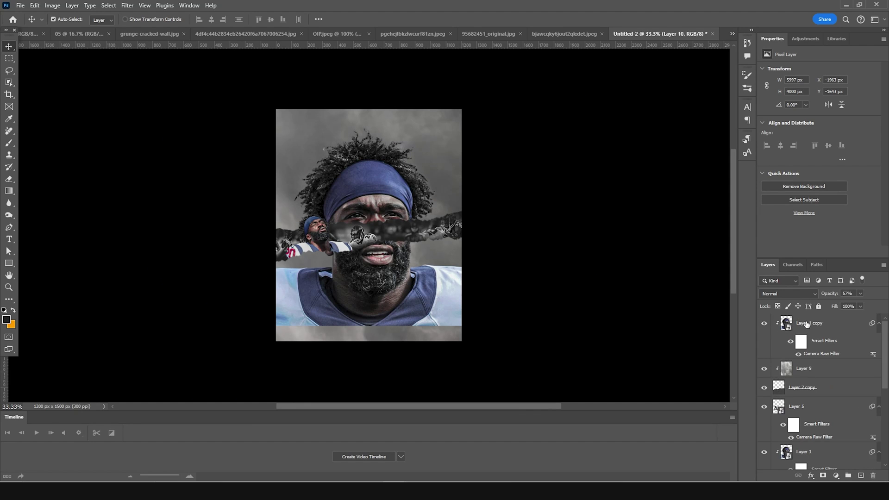
{"action": "left_click", "coordinate": [807, 324]}
{"action": "left_click", "coordinate": [837, 476]}
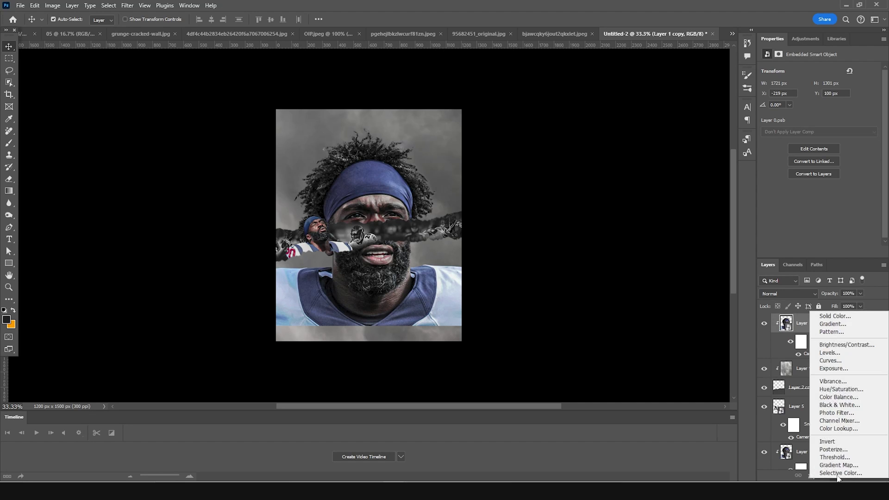
{"action": "left_click", "coordinate": [839, 428]}
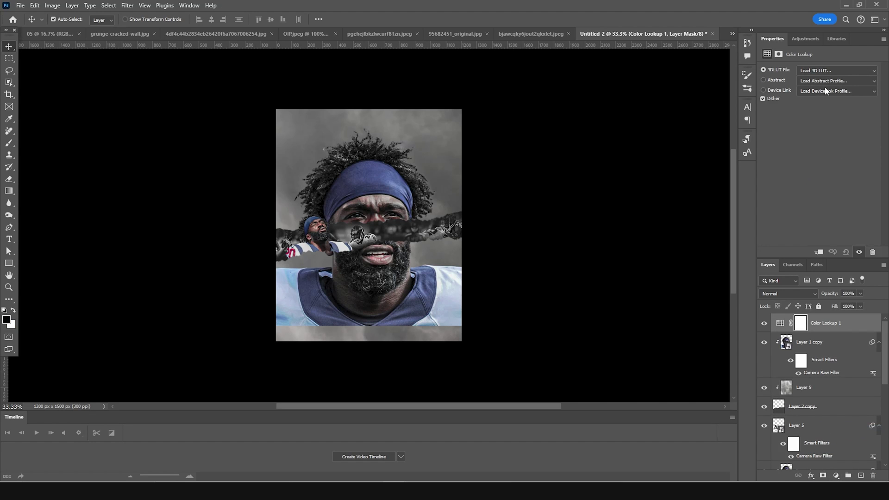
{"action": "left_click", "coordinate": [823, 71]}
{"action": "left_click", "coordinate": [787, 81]}
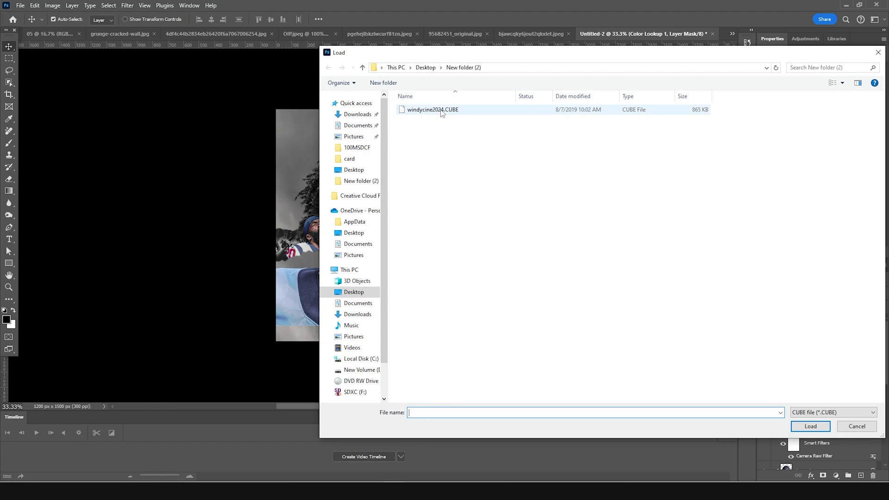
{"action": "left_click", "coordinate": [442, 114]}
{"action": "left_click", "coordinate": [811, 427]}
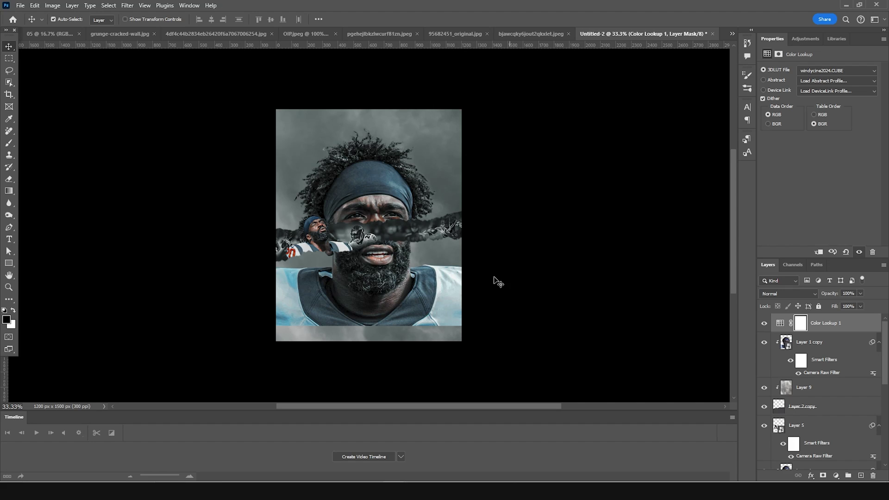
Add a Solid Color fill layer above the Color Lookup layer in warm orange ffbc46
{"action": "left_click", "coordinate": [837, 476]}
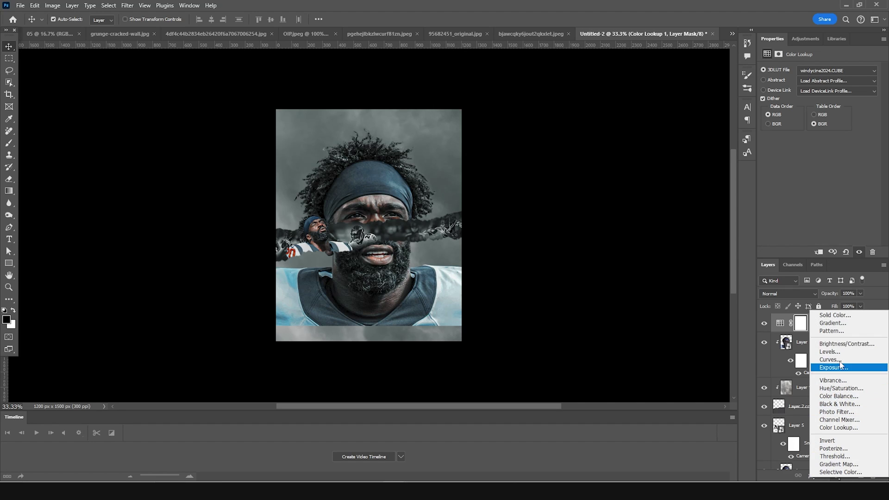
{"action": "left_click", "coordinate": [841, 315]}
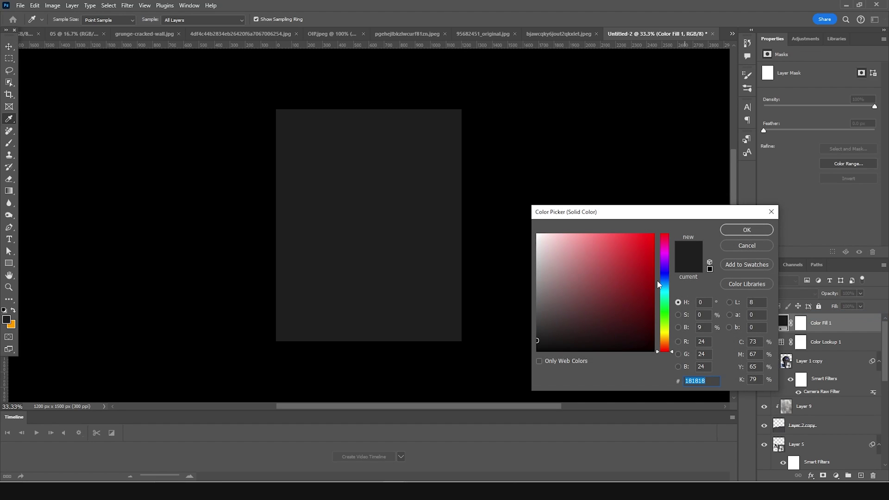
{"action": "left_click_drag", "start_coordinate": [664, 267], "coordinate": [664, 337]}
{"action": "mouse_move", "coordinate": [607, 250]}
{"action": "left_mouse_down"}
{"action": "mouse_move", "coordinate": [611, 222]}
{"action": "mouse_move", "coordinate": [624, 231]}
{"action": "mouse_move", "coordinate": [623, 221]}
{"action": "left_mouse_up"}
{"action": "left_click", "coordinate": [672, 339]}
{"action": "left_click_drag", "start_coordinate": [672, 339], "coordinate": [674, 341]}
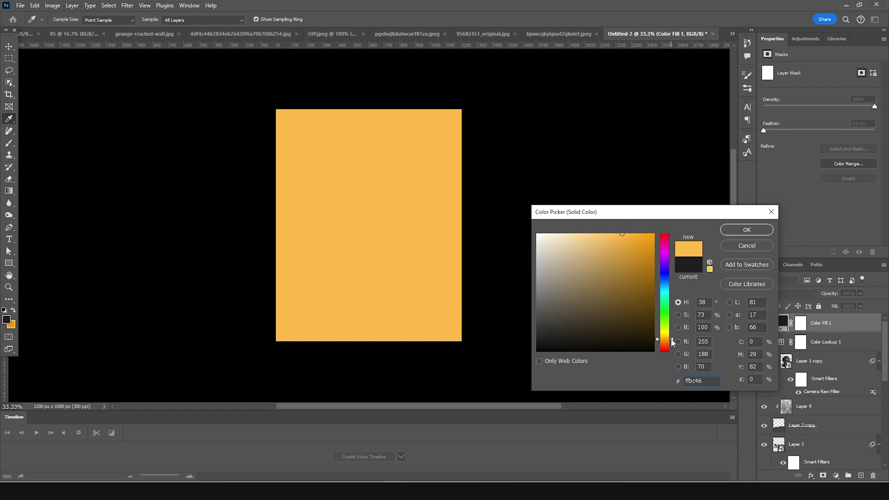
{"action": "left_click", "coordinate": [747, 230]}
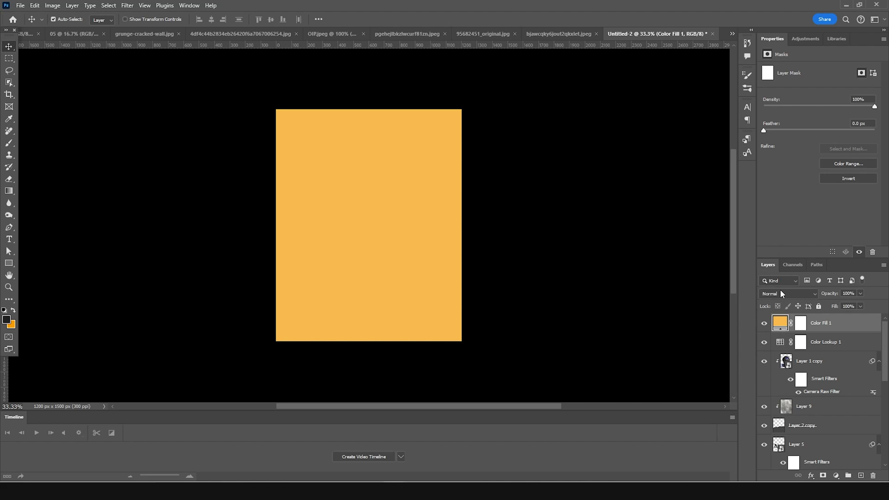
Set the orange fill layer's blend mode to Soft Light and lower its opacity
{"action": "left_click", "coordinate": [780, 290]}
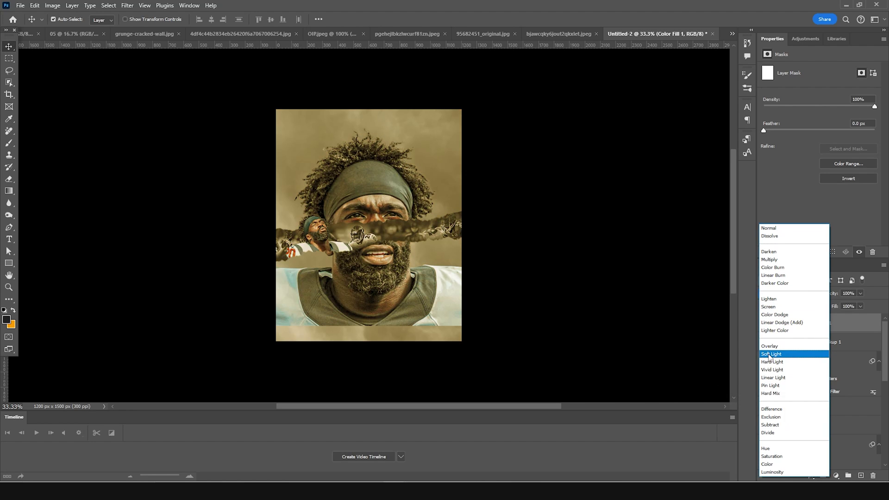
{"action": "left_click", "coordinate": [769, 355]}
{"action": "left_click", "coordinate": [860, 294]}
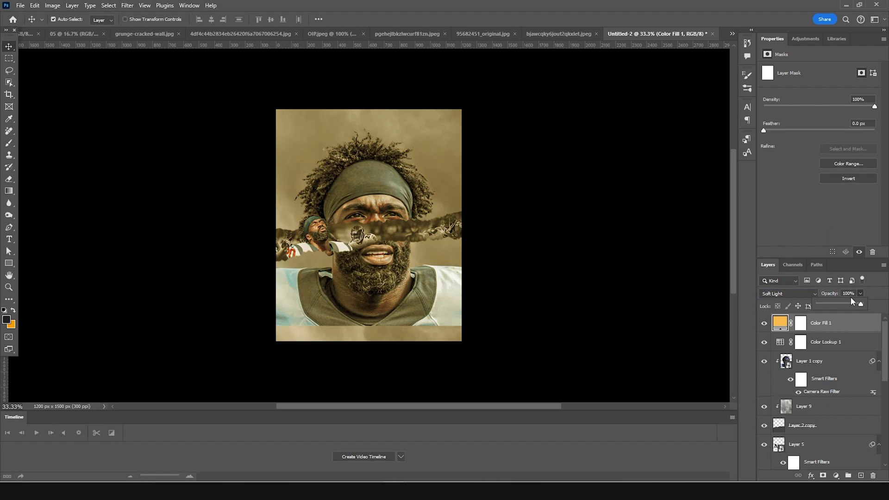
{"action": "left_click", "coordinate": [838, 304]}
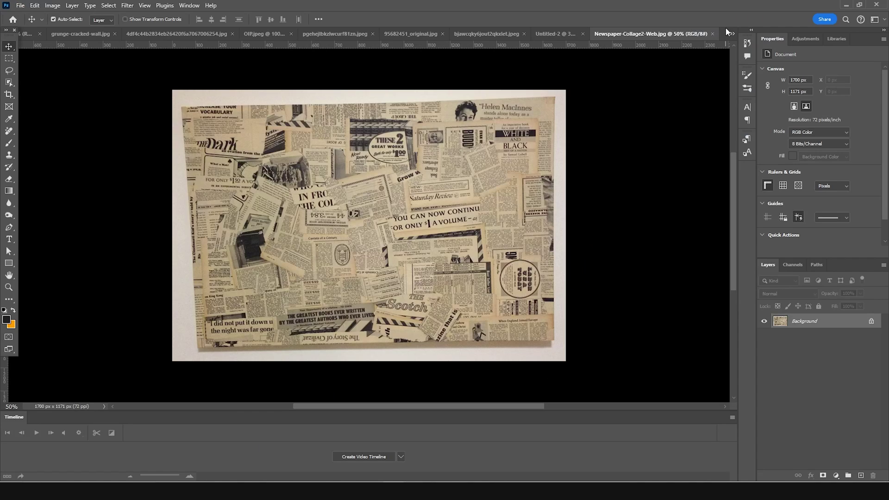
Bring the newspaper collage image into the poster and clip it to Layer 2 copy, beneath Layer 9
{"action": "left_click_drag", "start_coordinate": [510, 112], "coordinate": [530, 65]}
{"action": "left_click_drag", "start_coordinate": [446, 201], "coordinate": [446, 201]}
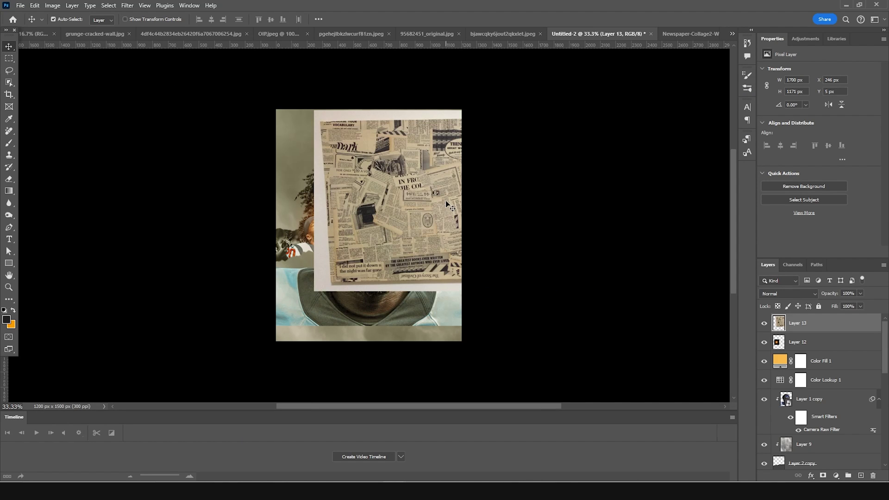
{"action": "left_click_drag", "start_coordinate": [787, 320], "coordinate": [793, 397]}
Enlarge the clipped newspaper texture to about 139% and position it over the lower torn piece
{"action": "key", "text": "ctrl+t"}
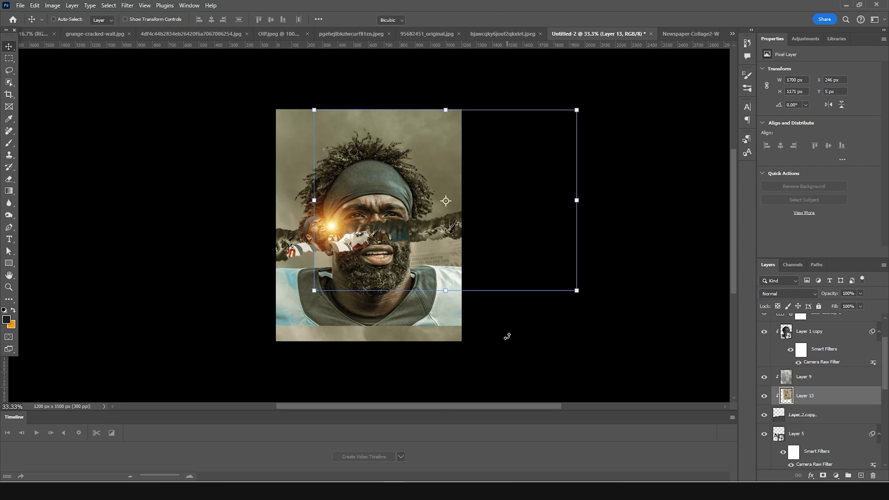
{"action": "left_click_drag", "start_coordinate": [576, 293], "coordinate": [625, 332]}
{"action": "left_click_drag", "start_coordinate": [525, 287], "coordinate": [477, 335]}
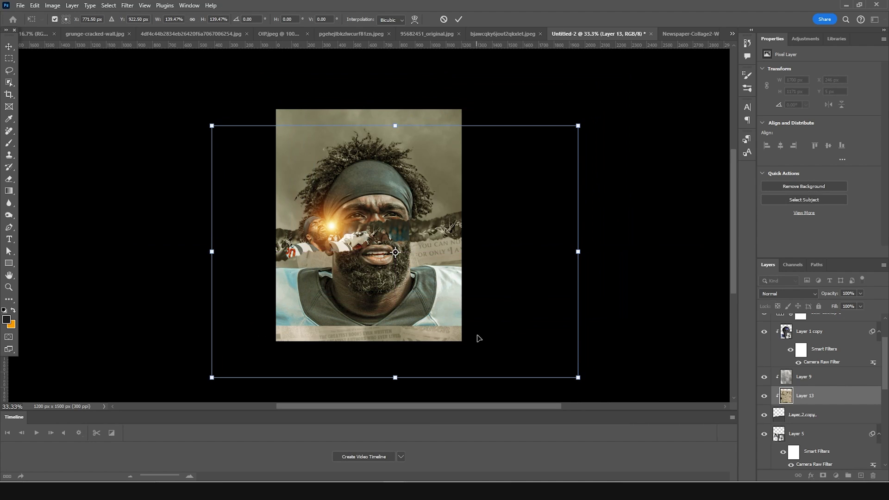
{"action": "key", "text": "Return"}
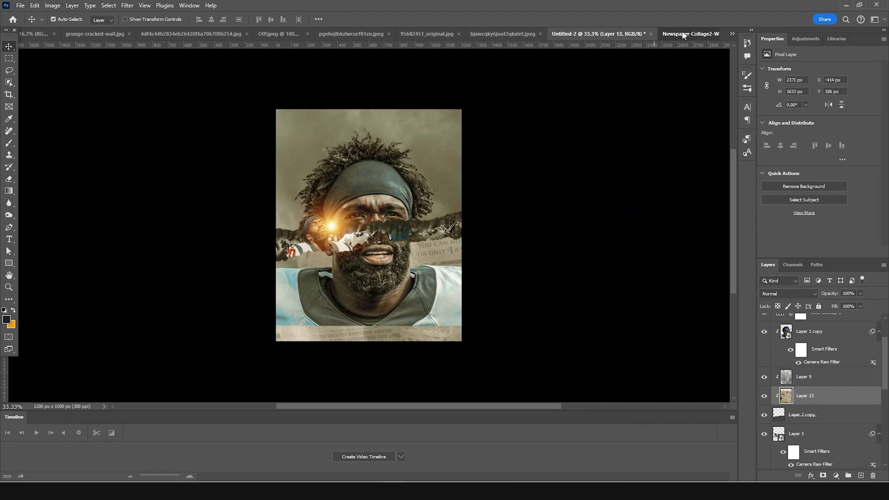
Add the newspaper collage to the poster again, clipped to Layer 2 beneath Layer 10
{"action": "left_click", "coordinate": [713, 33]}
{"action": "left_click_drag", "start_coordinate": [480, 233], "coordinate": [480, 268]}
{"action": "left_click_drag", "start_coordinate": [446, 188], "coordinate": [446, 188]}
{"action": "left_click_drag", "start_coordinate": [778, 452], "coordinate": [815, 409]}
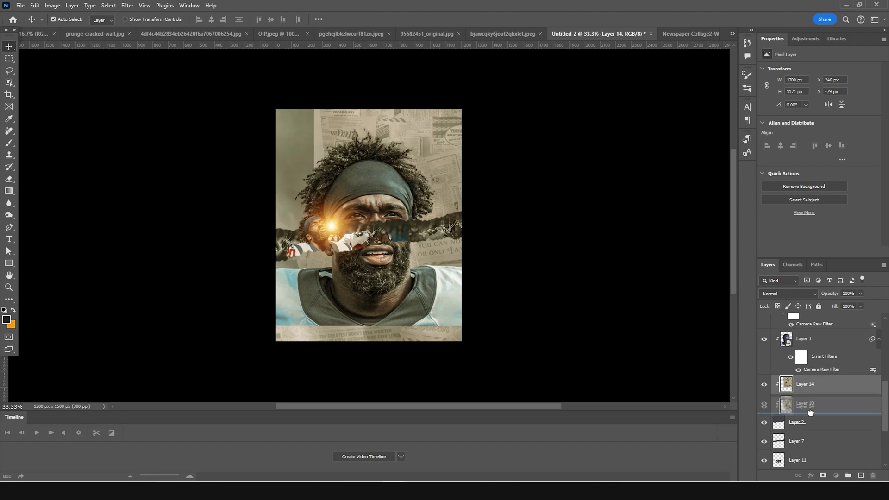
Scale the second newspaper texture to about 1848 × 1289 px and position it to cover the upper torn piece
{"action": "key", "text": "ctrl+t"}
{"action": "left_click_drag", "start_coordinate": [460, 270], "coordinate": [377, 261]}
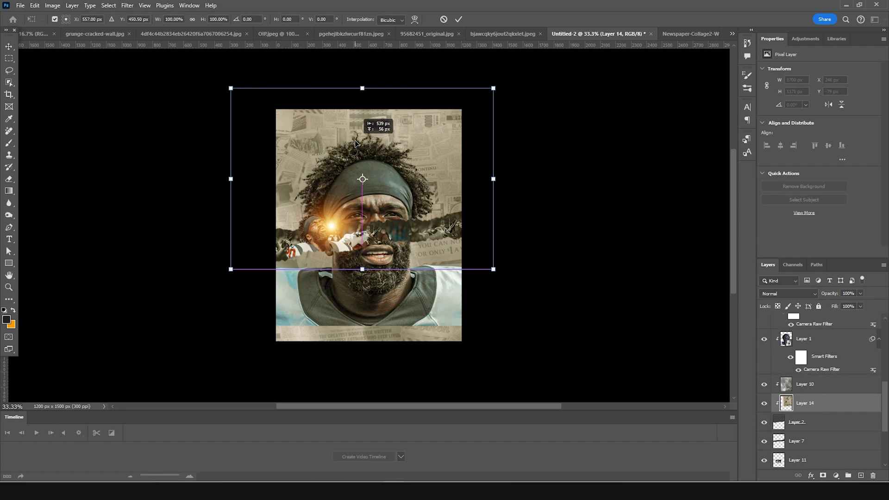
{"action": "left_click_drag", "start_coordinate": [493, 270], "coordinate": [503, 277]}
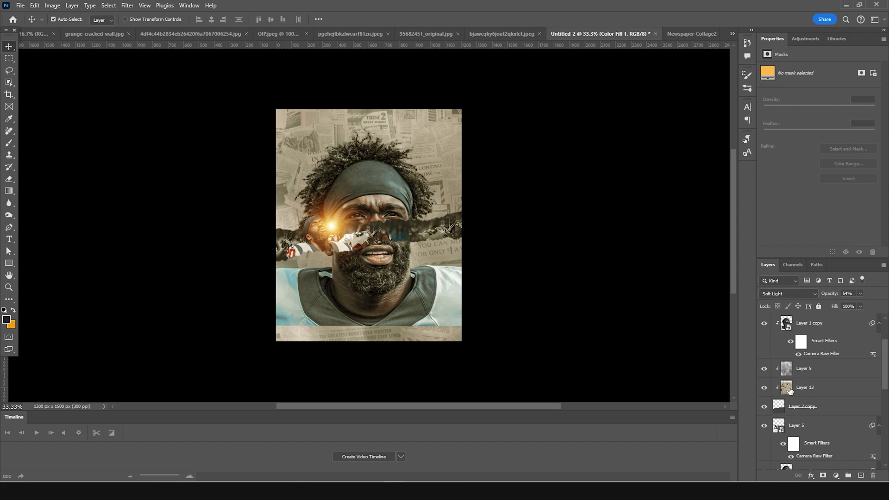
Lower the newspaper textures' opacity to 30% on Layer 13 and 52% on Layer 14
{"action": "left_click", "coordinate": [790, 388]}
{"action": "left_click", "coordinate": [860, 294]}
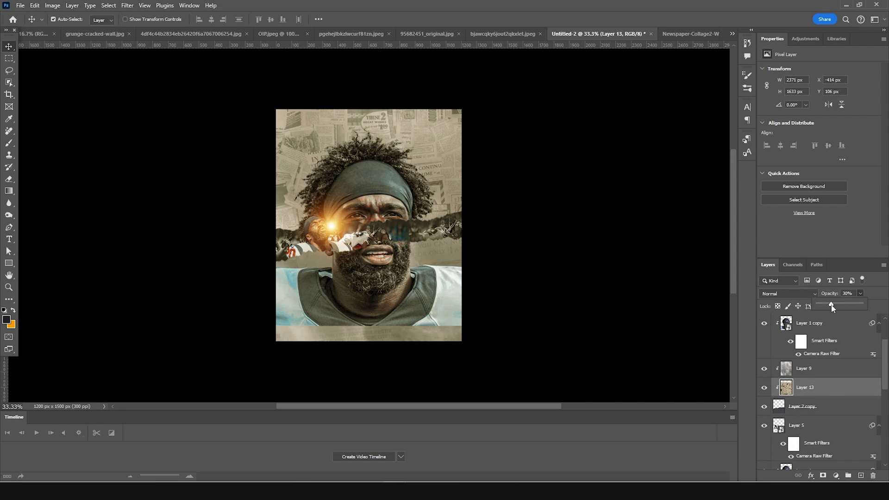
{"action": "scroll", "coordinate": [829, 370], "scroll_direction": "down", "scroll_amount": 3}
{"action": "left_click", "coordinate": [829, 421]}
{"action": "left_click", "coordinate": [860, 294]}
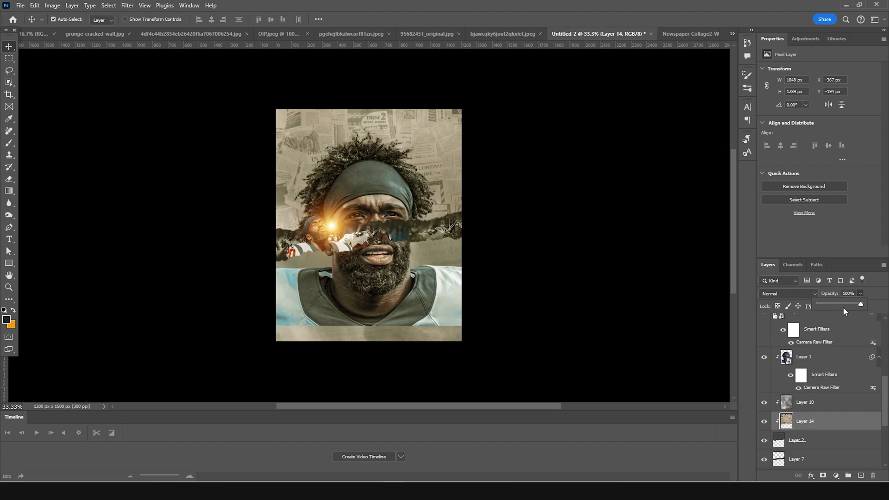
{"action": "left_click", "coordinate": [841, 305]}
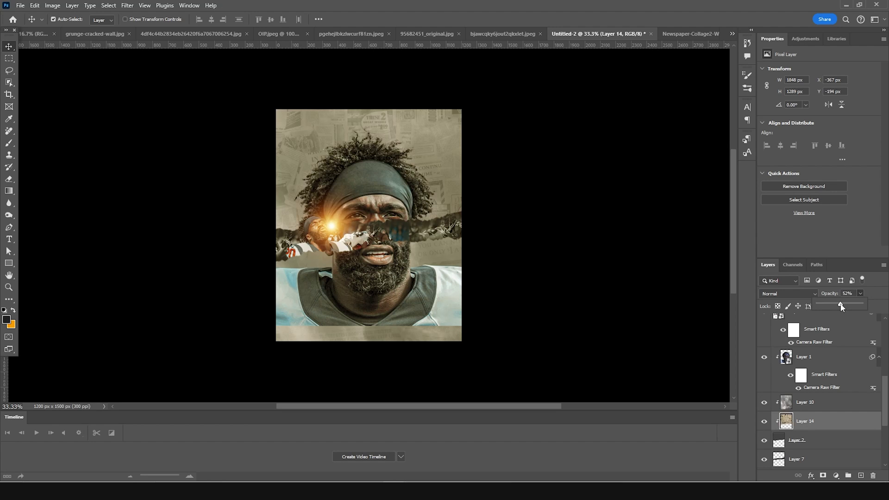
Move the glowing light flare slightly down and to the right, within the torn gap
{"action": "left_click_drag", "start_coordinate": [332, 227], "coordinate": [338, 244]}
{"action": "left_click", "coordinate": [551, 297]}
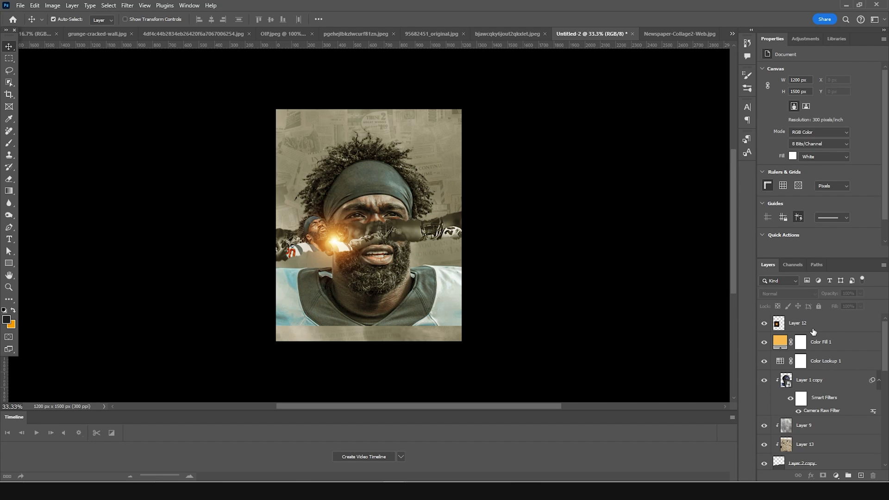
Create a new layer above Layer 12 and paint a soft dark fade across the poster's bottom with a 900 px brush
{"action": "left_click", "coordinate": [814, 331]}
{"action": "left_click", "coordinate": [861, 475]}
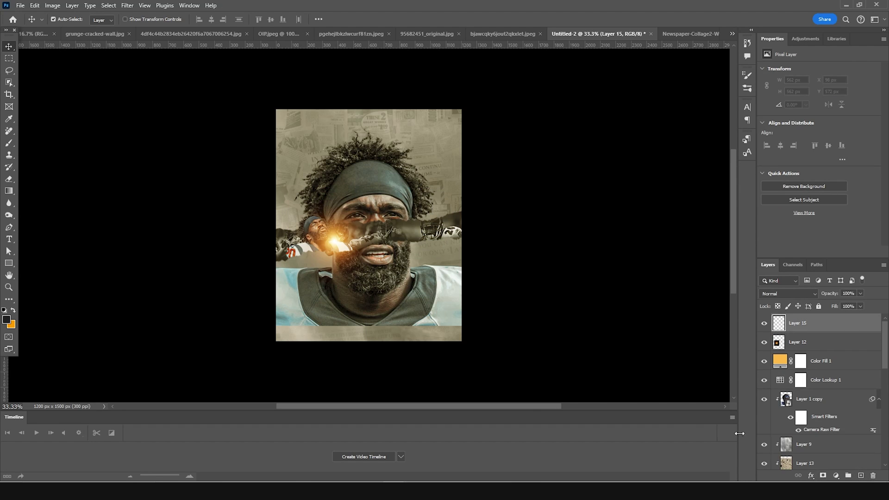
{"action": "key", "text": "b"}
{"action": "key", "text": "bracketright"}
{"action": "key", "text": "bracketright"}
{"action": "key", "text": "bracketright"}
{"action": "key", "text": "bracketright"}
{"action": "key", "text": "bracketright"}
{"action": "mouse_move", "coordinate": [482, 348]}
{"action": "left_mouse_down"}
{"action": "mouse_move", "coordinate": [420, 370]}
{"action": "mouse_move", "coordinate": [456, 344]}
{"action": "mouse_move", "coordinate": [288, 368]}
{"action": "mouse_move", "coordinate": [244, 362]}
{"action": "mouse_move", "coordinate": [566, 366]}
{"action": "mouse_move", "coordinate": [188, 321]}
{"action": "left_mouse_up"}
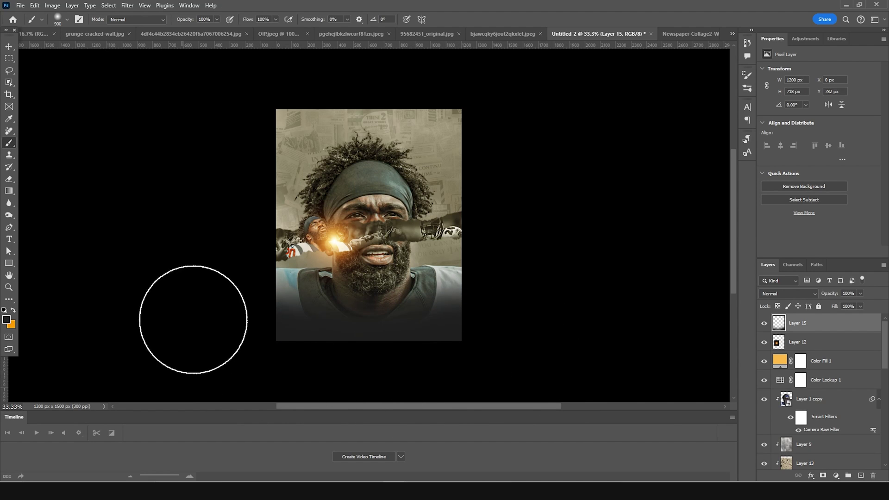
{"action": "mouse_move", "coordinate": [518, 335]}
{"action": "left_mouse_down"}
{"action": "mouse_move", "coordinate": [496, 333]}
{"action": "mouse_move", "coordinate": [399, 369]}
{"action": "mouse_move", "coordinate": [216, 347]}
{"action": "mouse_move", "coordinate": [668, 364]}
{"action": "left_mouse_up"}
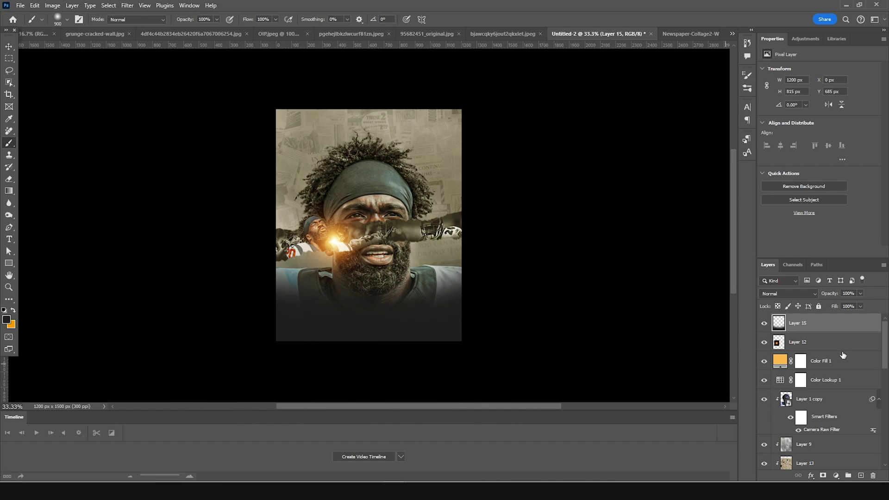
Paste the "Ed-Reed" title and lorem ipsum text layers above the dark fade and position them near the poster's bottom
{"action": "left_click", "coordinate": [8, 47]}
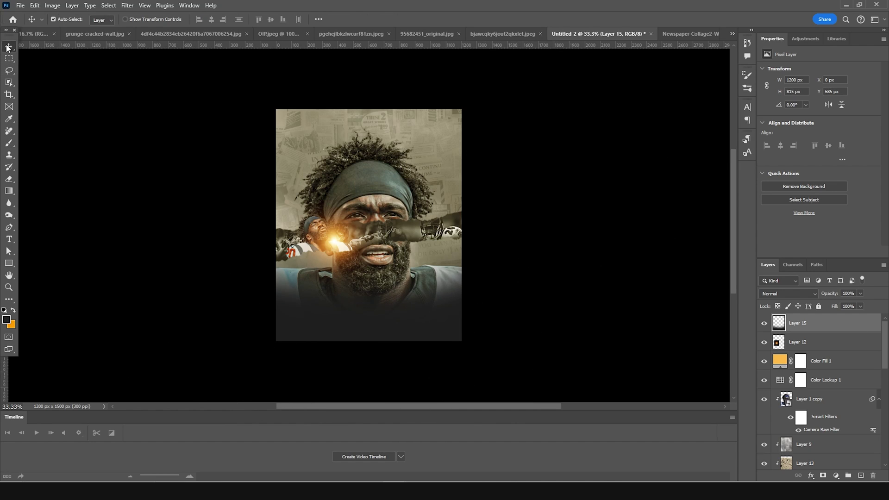
{"action": "key", "text": "ctrl+v"}
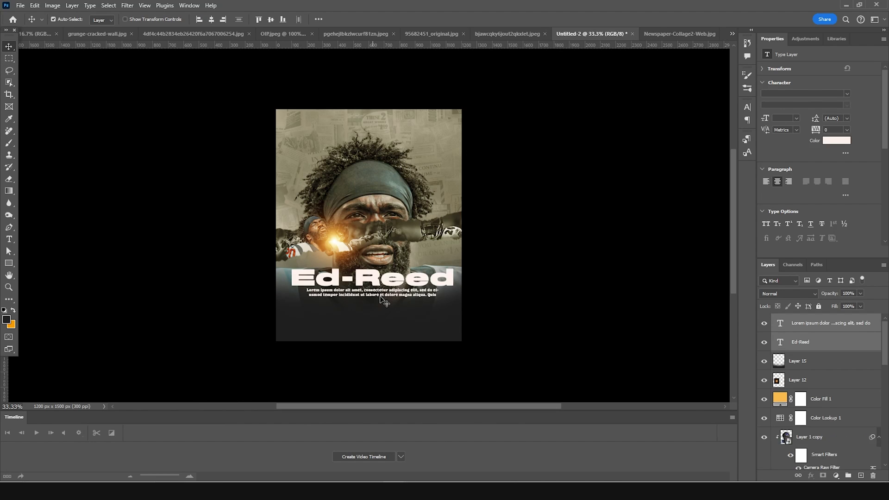
{"action": "key", "text": "ctrl+t"}
{"action": "left_click_drag", "start_coordinate": [413, 284], "coordinate": [413, 311]}
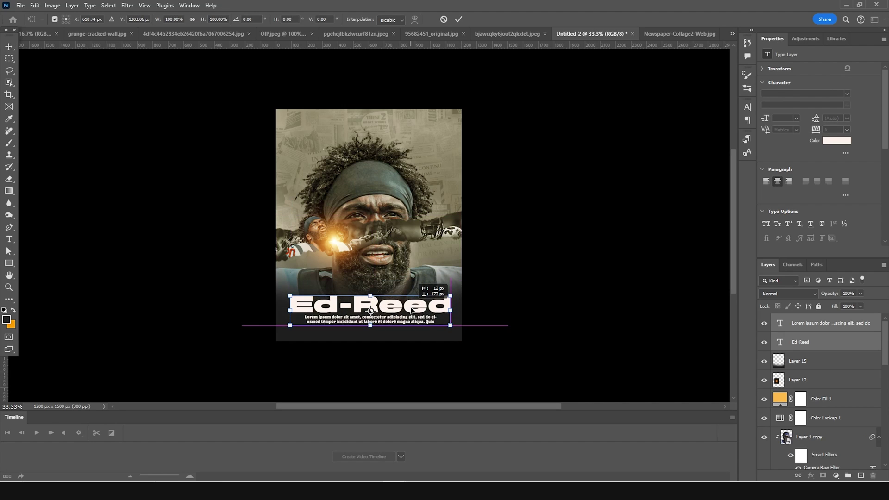
{"action": "left_click_drag", "start_coordinate": [413, 311], "coordinate": [412, 313]}
{"action": "key", "text": "Return"}
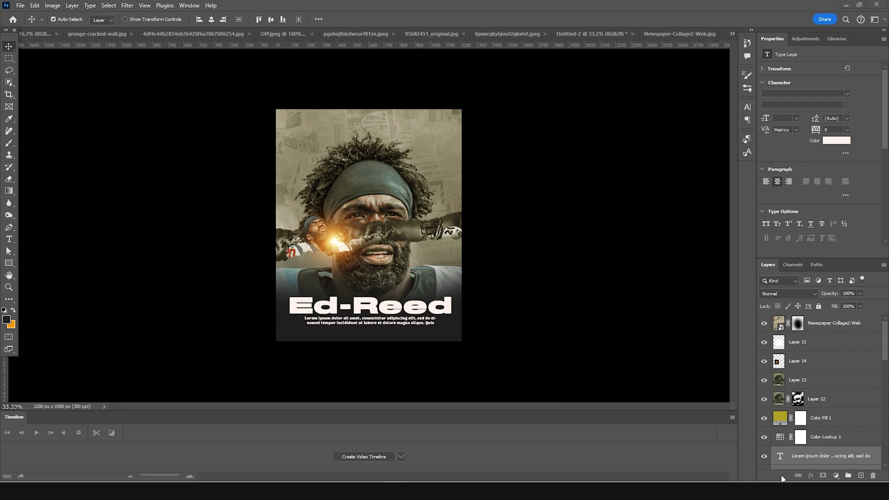
Copy the "WINDY STUDIONFL POSTER DESIGN TUTORIAL" text layer from the other poster document and center it at the poster's top
{"action": "left_click_drag", "start_coordinate": [784, 459], "coordinate": [419, 156]}
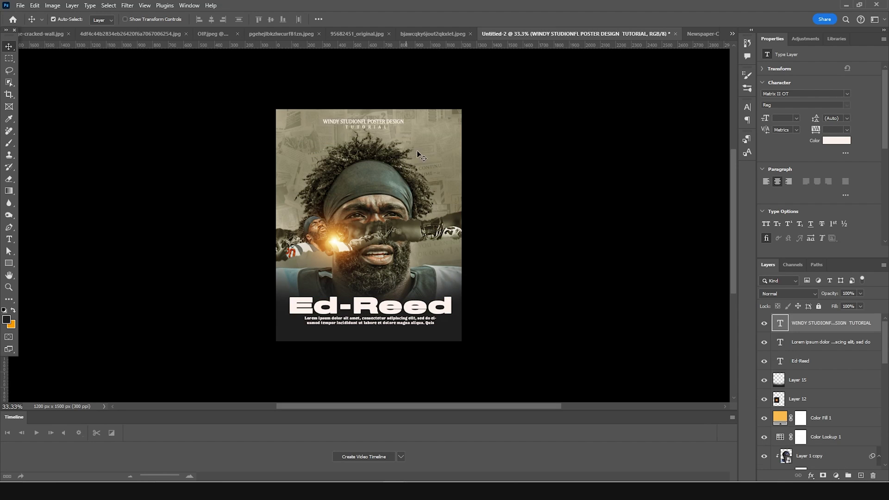
{"action": "key", "text": "ctrl+t"}
{"action": "left_click_drag", "start_coordinate": [384, 121], "coordinate": [390, 120]}
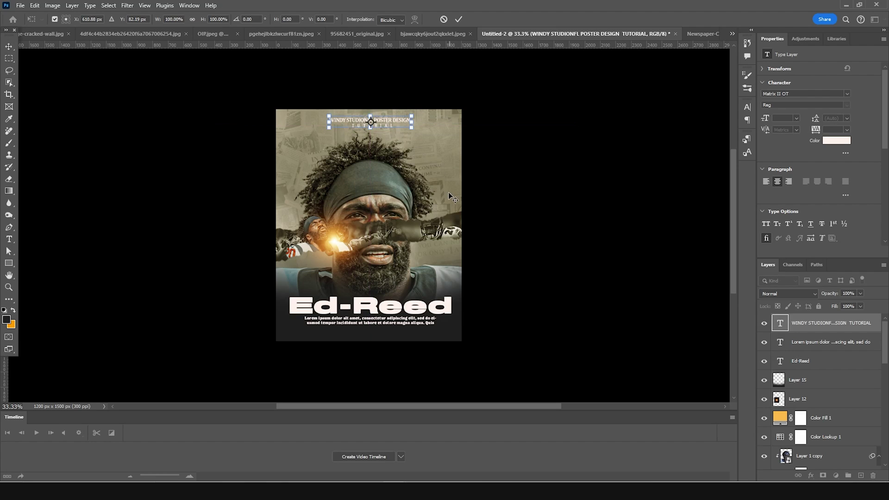
{"action": "key", "text": "Return"}
Bring the grunge-cracked-wall.jpg texture into the poster as the topmost layer
{"action": "left_click", "coordinate": [27, 36]}
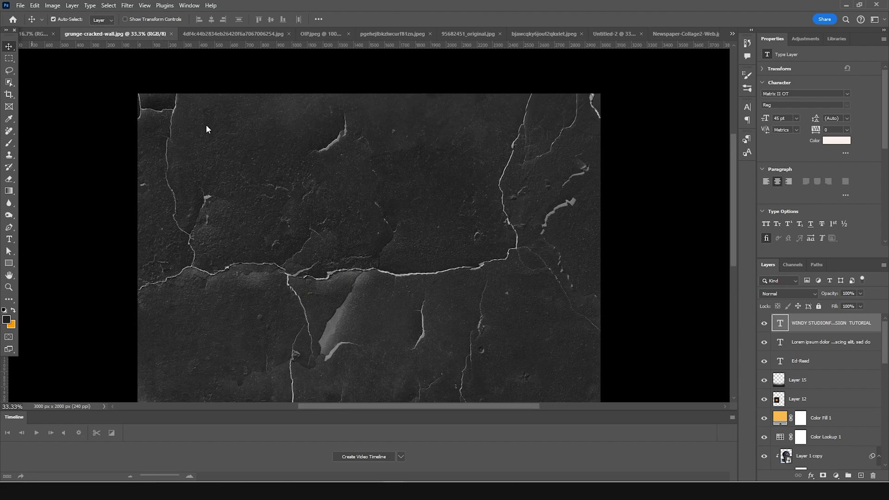
{"action": "left_click", "coordinate": [625, 34]}
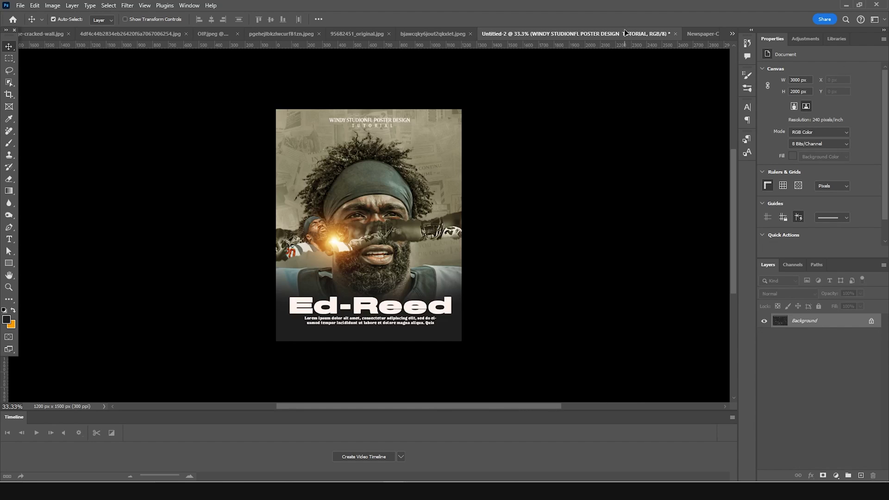
{"action": "left_click_drag", "start_coordinate": [348, 191], "coordinate": [347, 190]}
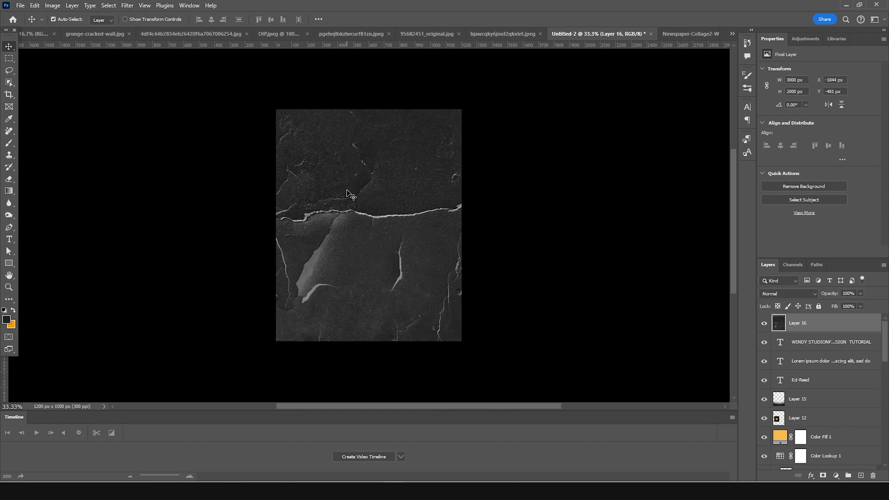
Blend the cracked-wall texture with Screen mode at 54% opacity
{"action": "left_click", "coordinate": [782, 295]}
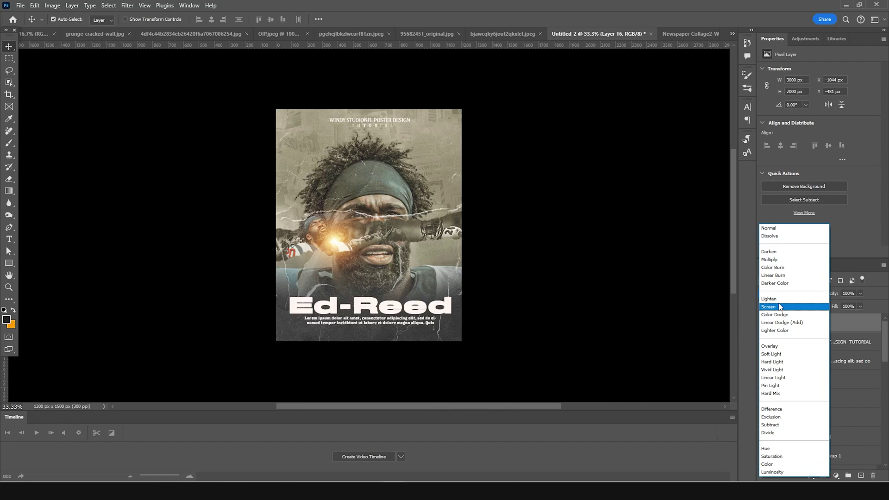
{"action": "left_click", "coordinate": [780, 307]}
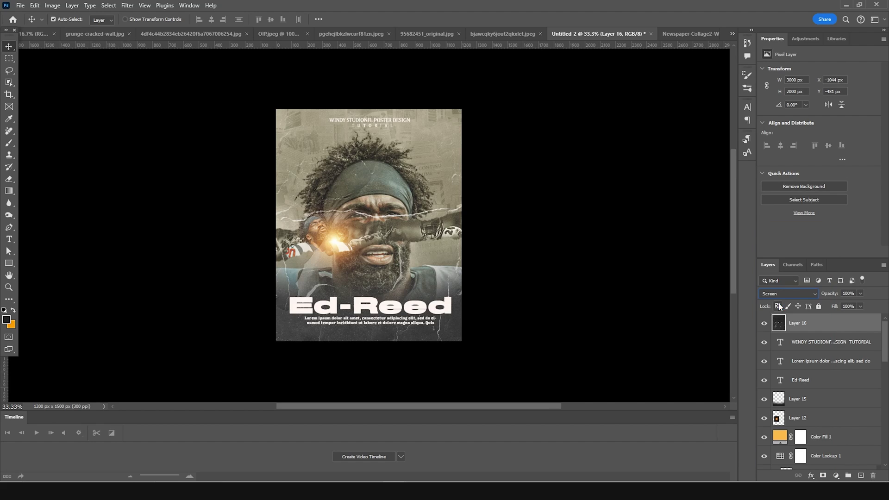
{"action": "left_click", "coordinate": [860, 295]}
{"action": "left_click", "coordinate": [842, 304]}
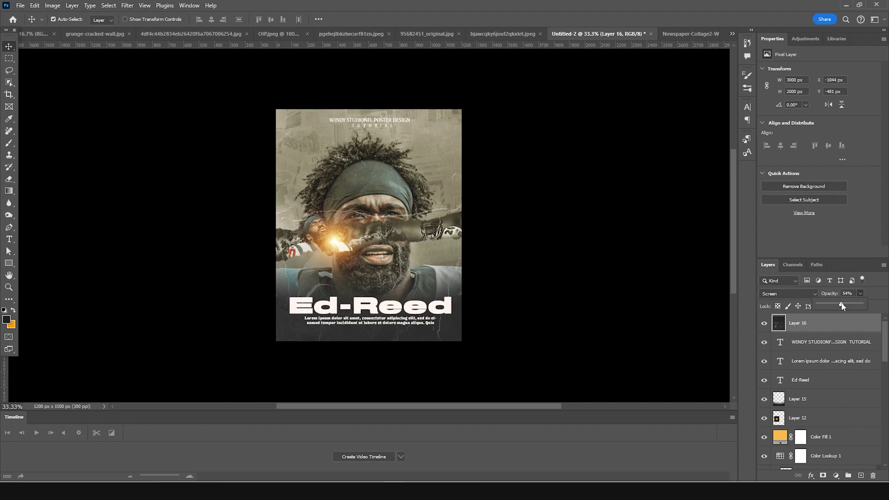
{"action": "left_click", "coordinate": [606, 276]}
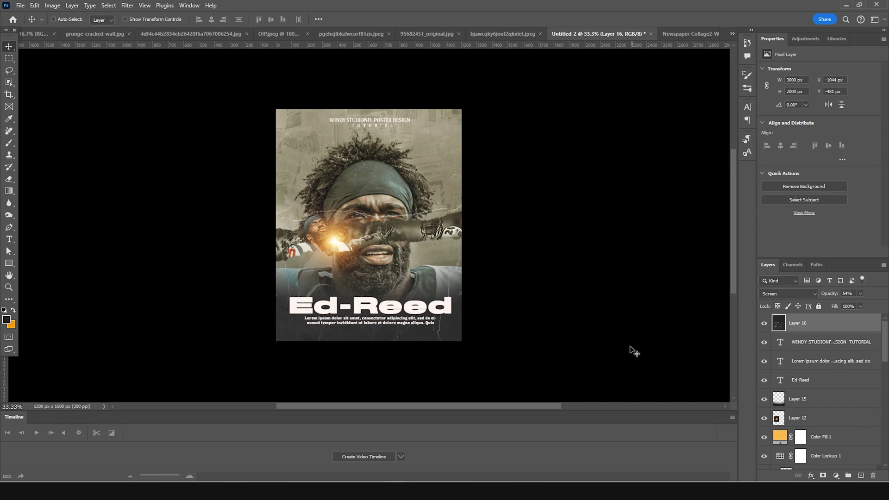
Rotate the cracked-wall texture to about -35.6°, enlarge it and reposition it to cover the poster
{"action": "key", "text": "ctrl+t"}
{"action": "left_click_drag", "start_coordinate": [562, 361], "coordinate": [690, 139]}
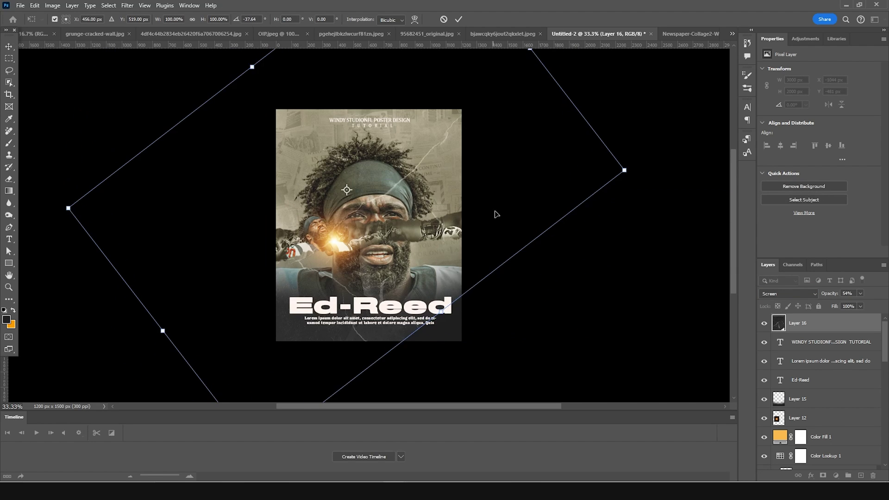
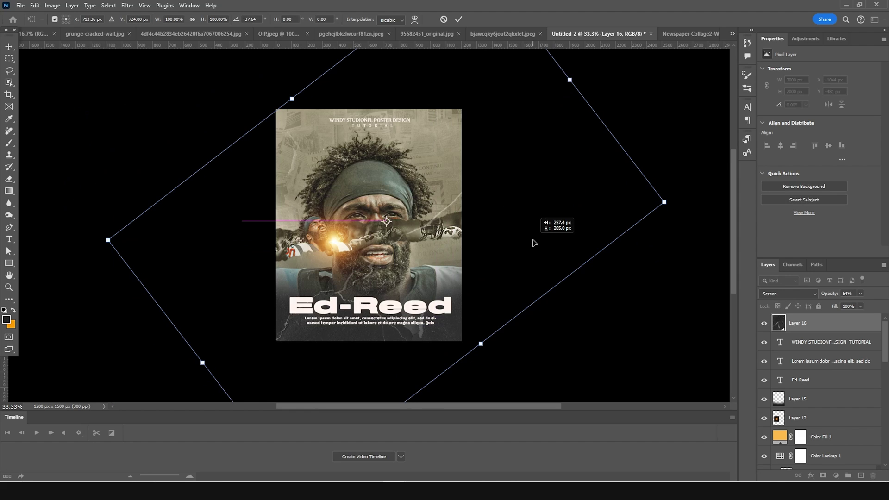
{"action": "left_click_drag", "start_coordinate": [687, 103], "coordinate": [687, 119]}
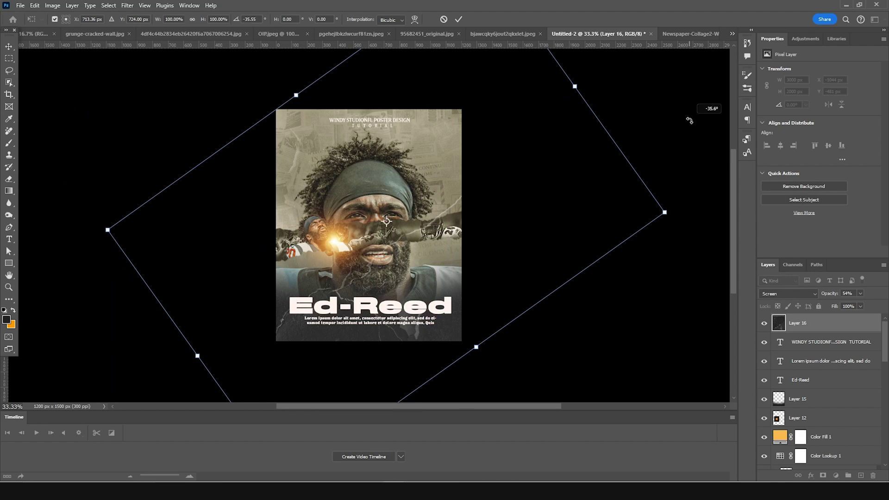
{"action": "left_click_drag", "start_coordinate": [665, 215], "coordinate": [695, 207]}
{"action": "key", "text": "Return"}
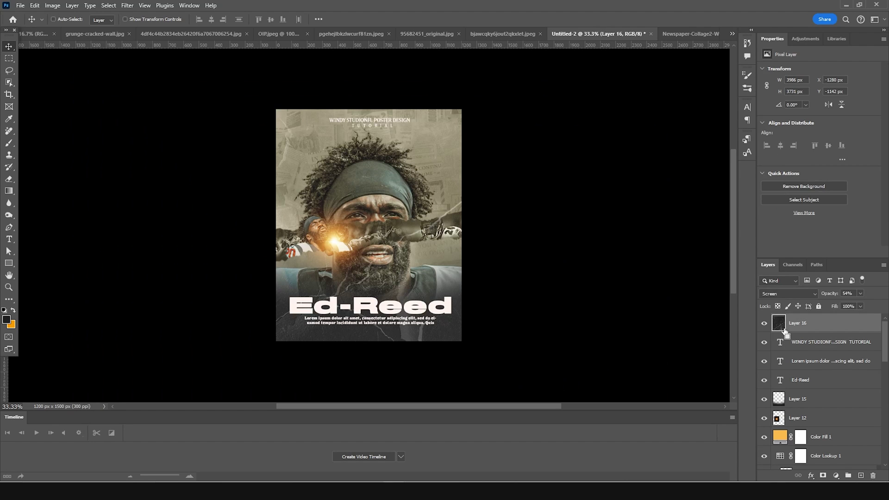
Stamp all visible layers into a new top layer and choose the Cutout filter for it in the Filter Gallery
{"action": "key", "text": "ctrl+shift+alt+e"}
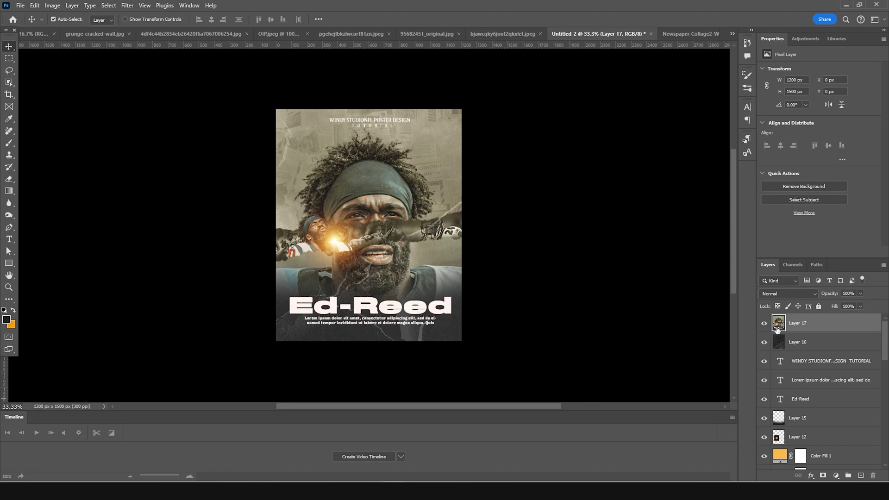
{"action": "left_click", "coordinate": [127, 6]}
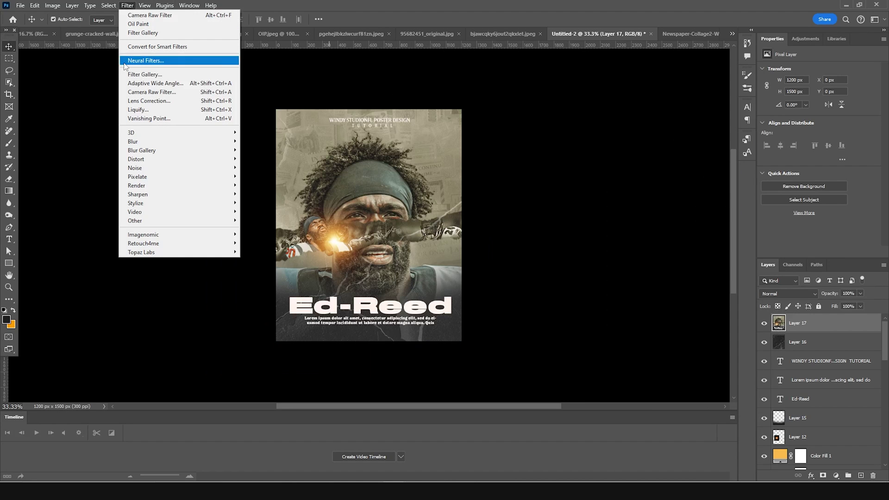
{"action": "left_click", "coordinate": [150, 74]}
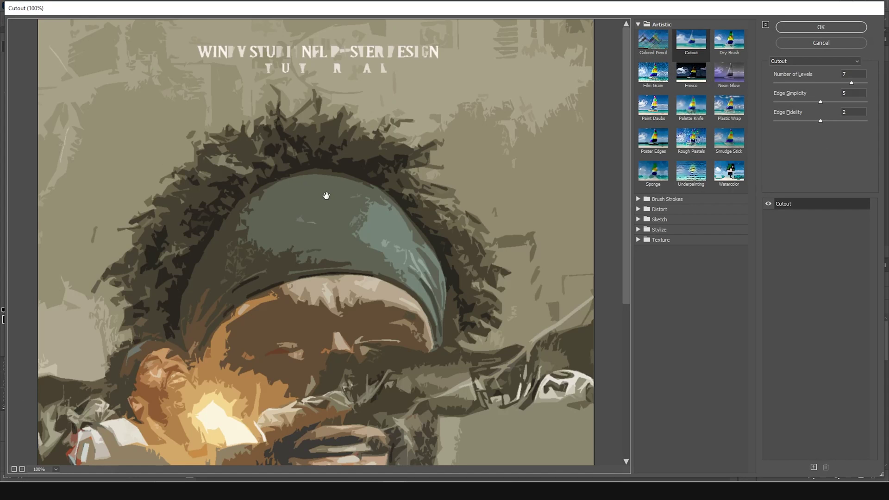
{"action": "scroll", "coordinate": [326, 196], "scroll_direction": "down", "scroll_amount": 2}
{"action": "left_click", "coordinate": [695, 56]}
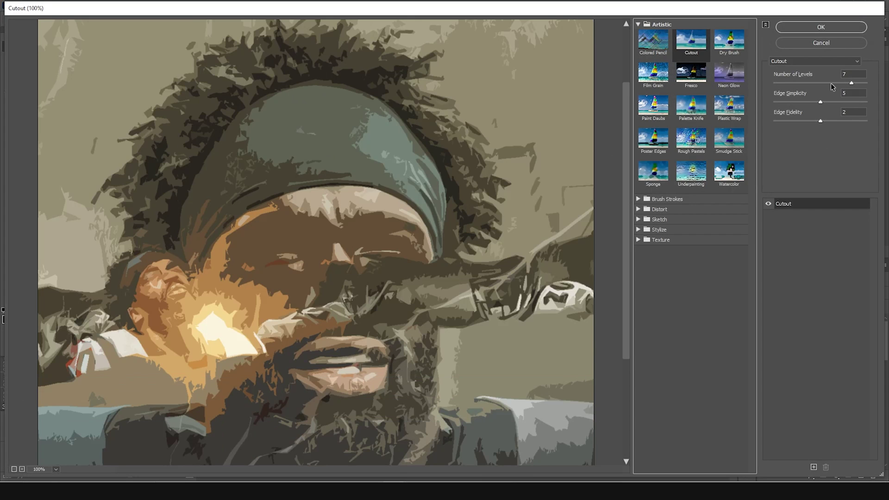
Apply the Cutout filter to the merged layer with 5 levels, edge simplicity 2 and edge fidelity 2
{"action": "left_click", "coordinate": [814, 82]}
{"action": "left_click", "coordinate": [799, 82]}
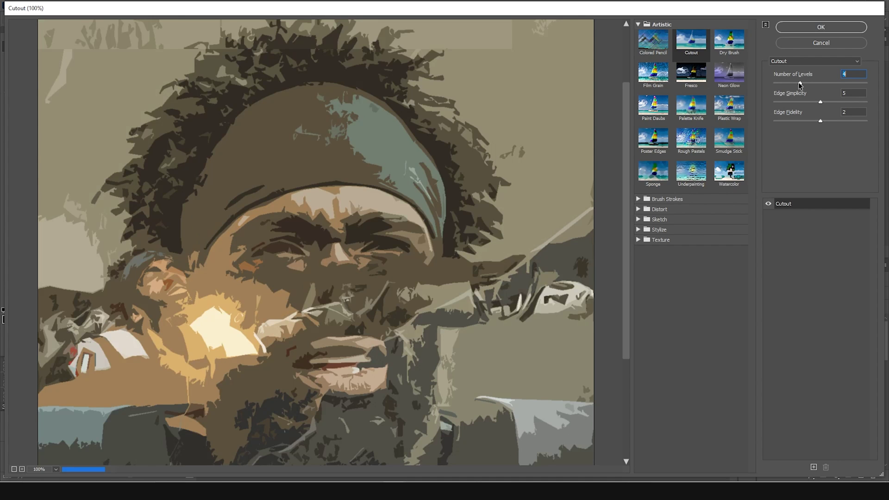
{"action": "left_click_drag", "start_coordinate": [799, 82], "coordinate": [823, 82]}
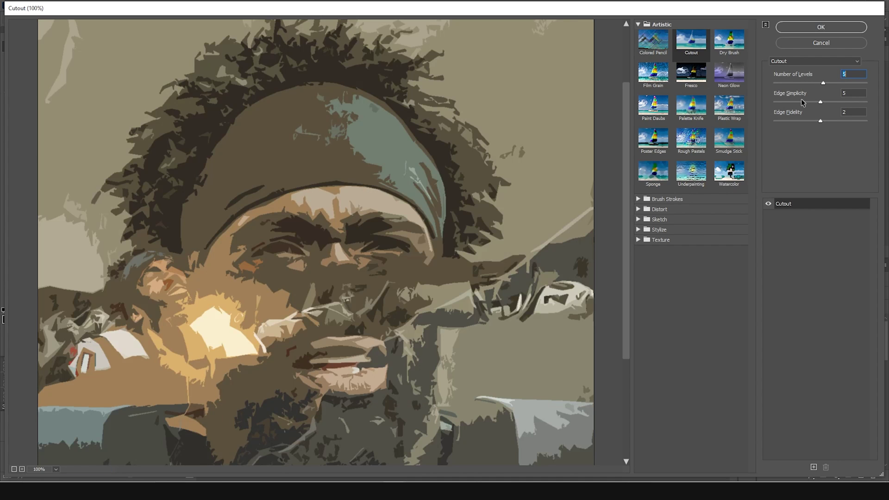
{"action": "left_click", "coordinate": [787, 101]}
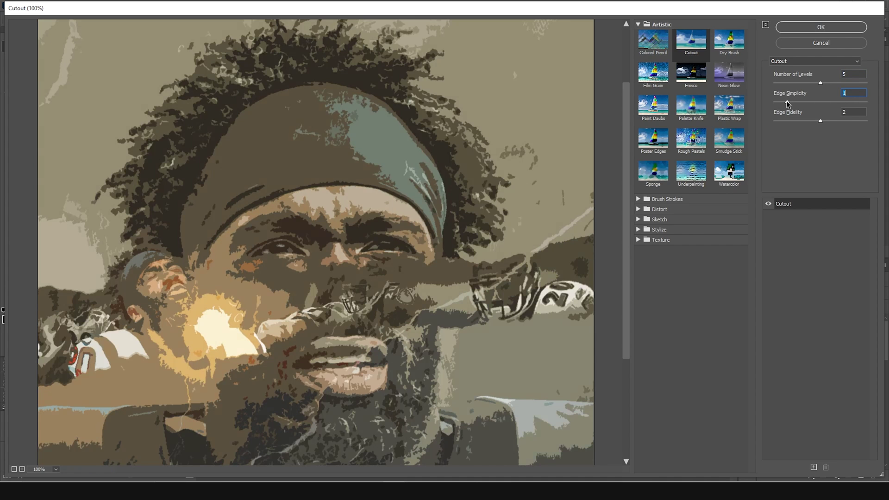
{"action": "left_click", "coordinate": [800, 102]}
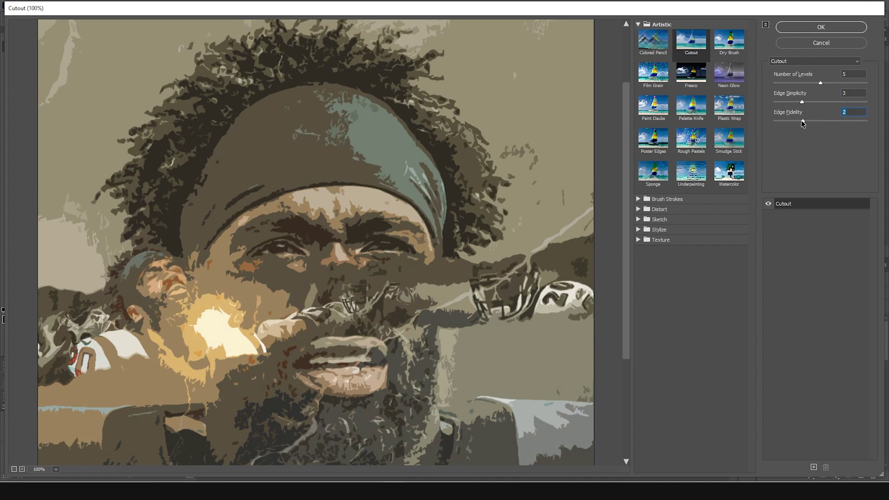
{"action": "left_click_drag", "start_coordinate": [797, 120], "coordinate": [797, 120]}
{"action": "left_click", "coordinate": [791, 119]}
{"action": "mouse_move", "coordinate": [807, 84]}
{"action": "left_mouse_down"}
{"action": "mouse_move", "coordinate": [800, 83]}
{"action": "mouse_move", "coordinate": [817, 83]}
{"action": "left_mouse_up"}
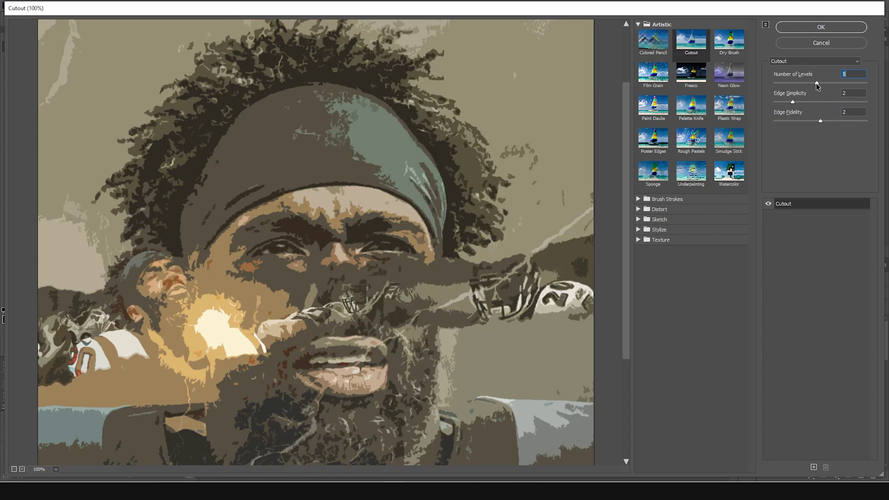
{"action": "left_click", "coordinate": [810, 26]}
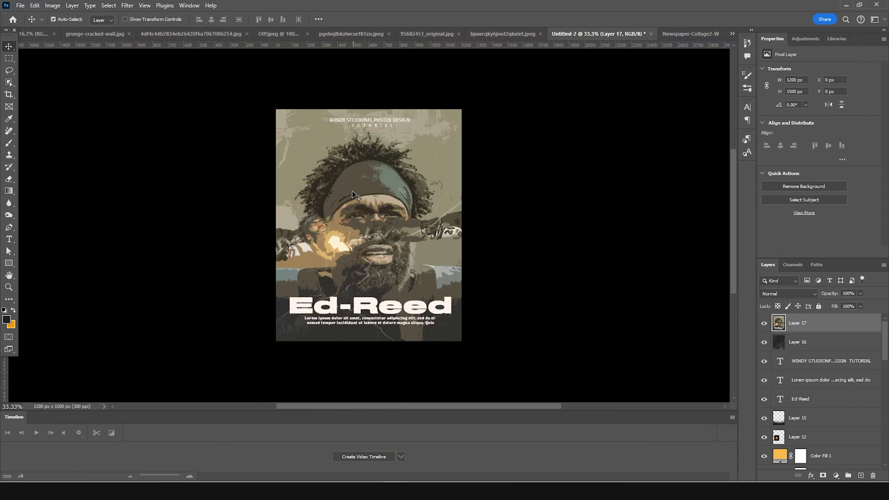
Blend the Cutout-filtered merged layer over the poster with Soft Light mode
{"action": "left_click", "coordinate": [793, 294]}
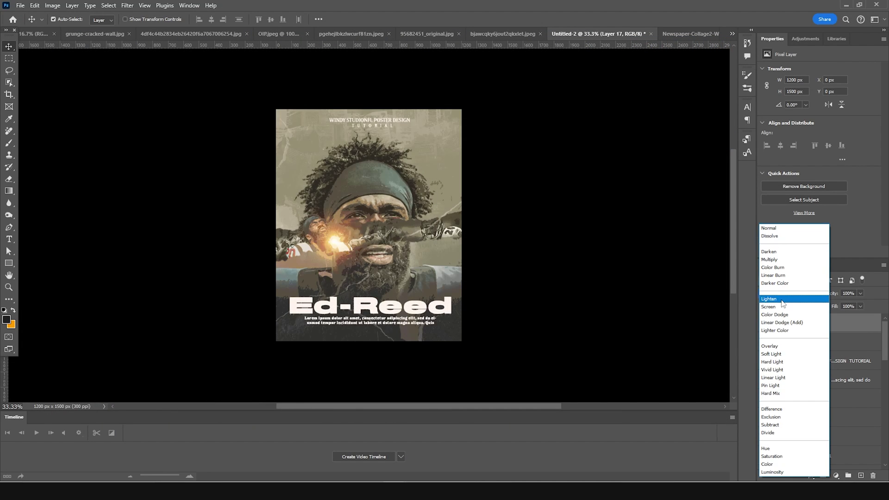
{"action": "left_click", "coordinate": [768, 354]}
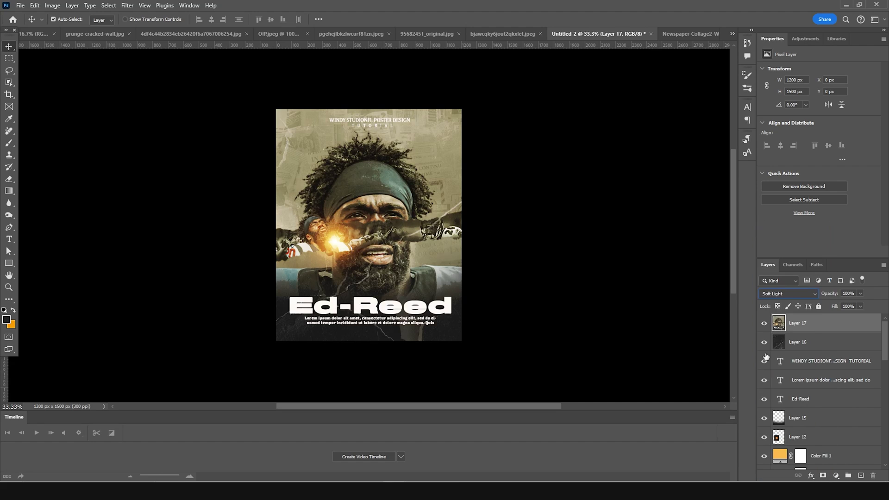